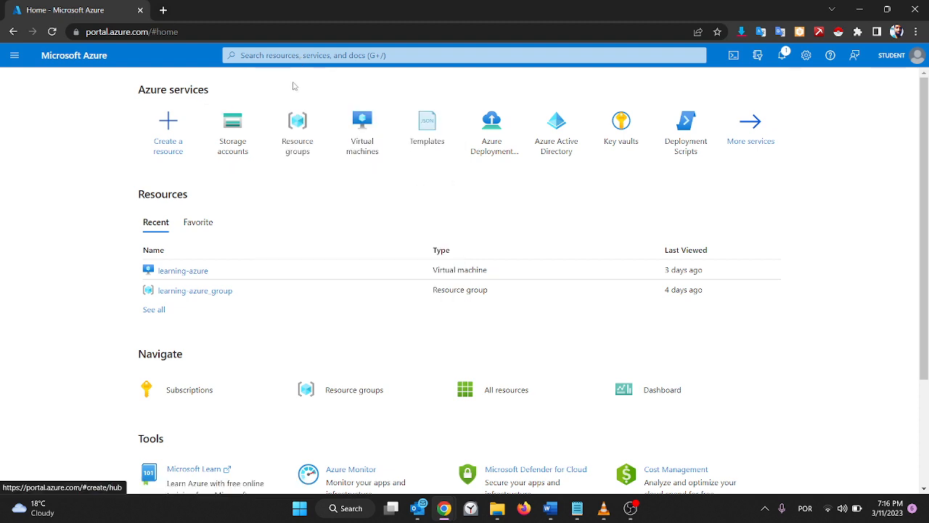
# Step: View the existing resource groups, and open the Storage accounts page from the portal home
pyautogui.click(286, 131)
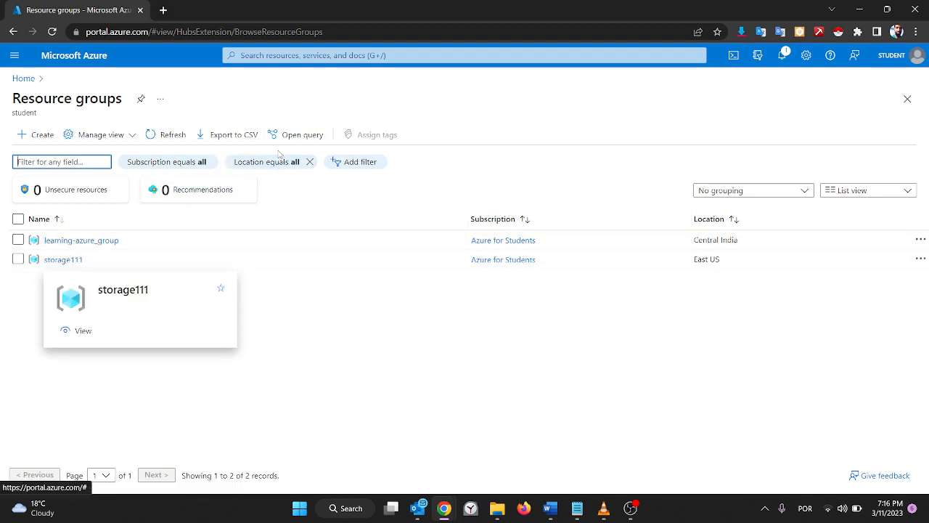
pyautogui.click(29, 79)
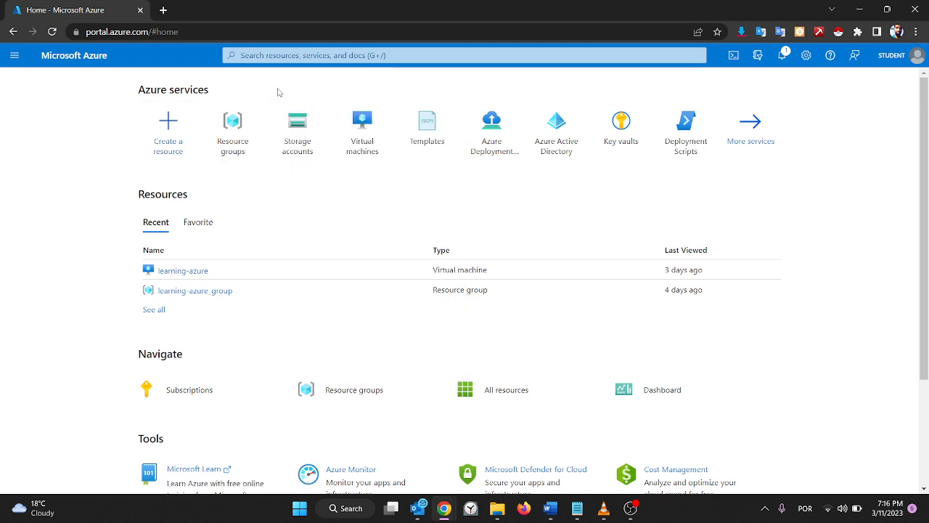
pyautogui.click(294, 140)
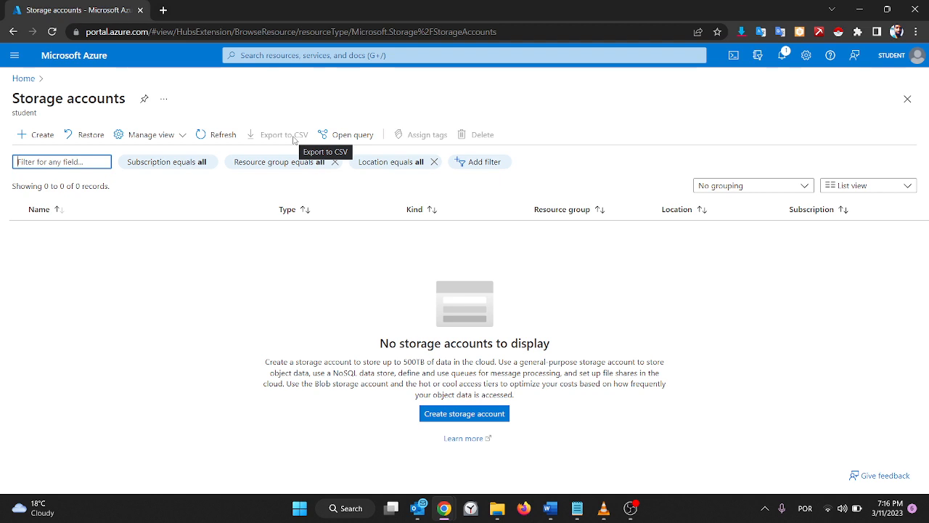
# Step: Switch to Notepad and list US, UK and India on separate lines below the storage account heading
pyautogui.click(577, 508)
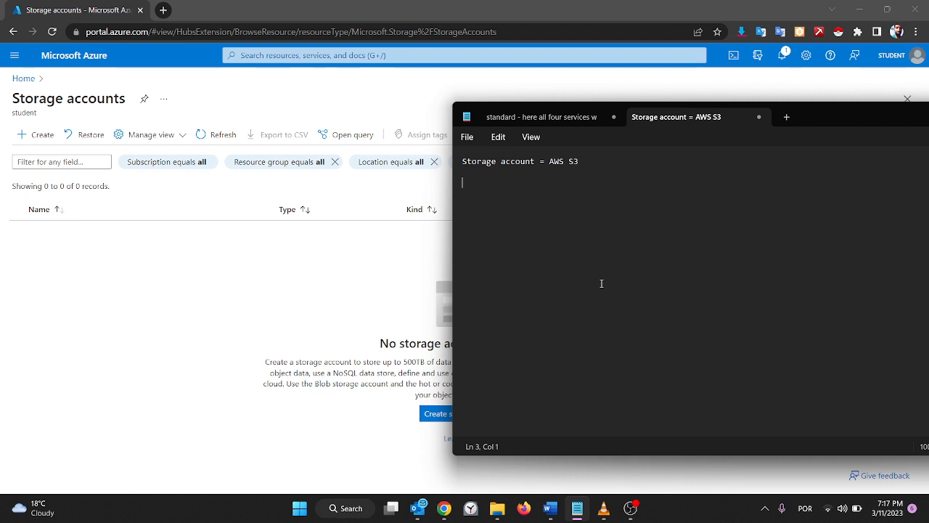
pyautogui.write('US')
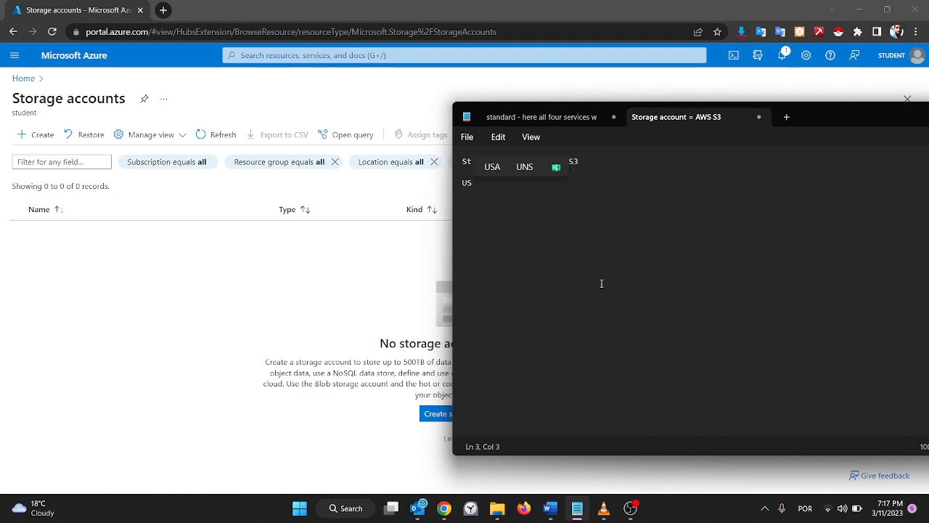
pyautogui.press('Return')
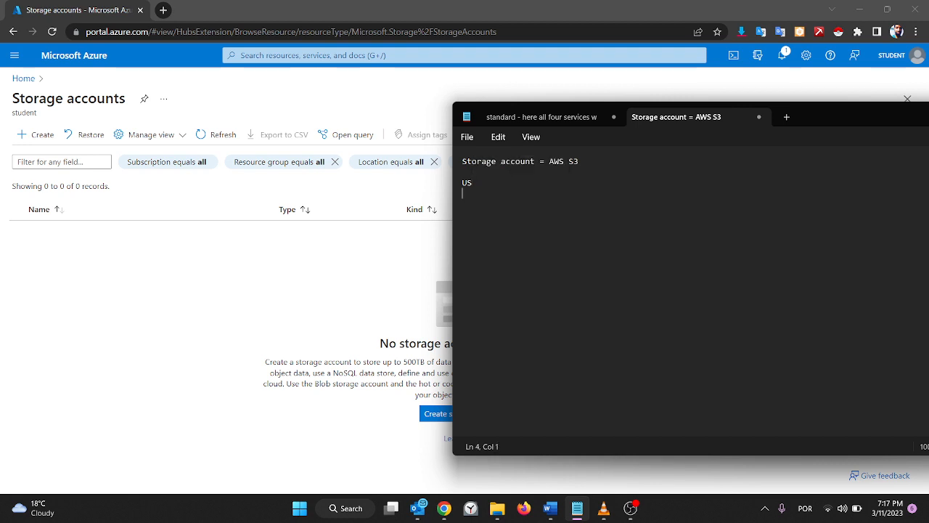
pyautogui.write('UK')
pyautogui.press('Return')
pyautogui.write('IN')
pyautogui.press('BackSpace')
pyautogui.write('ndia')
pyautogui.press('Return')
pyautogui.press('Return')
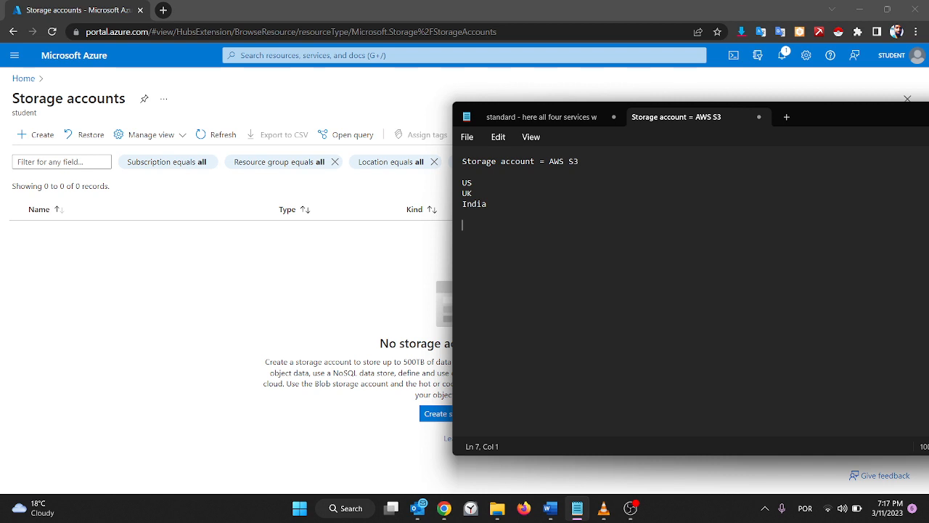
# Step: Switch to the Azure portal, start creating a storage account and assign it to the storage111 resource group
pyautogui.click(32, 136)
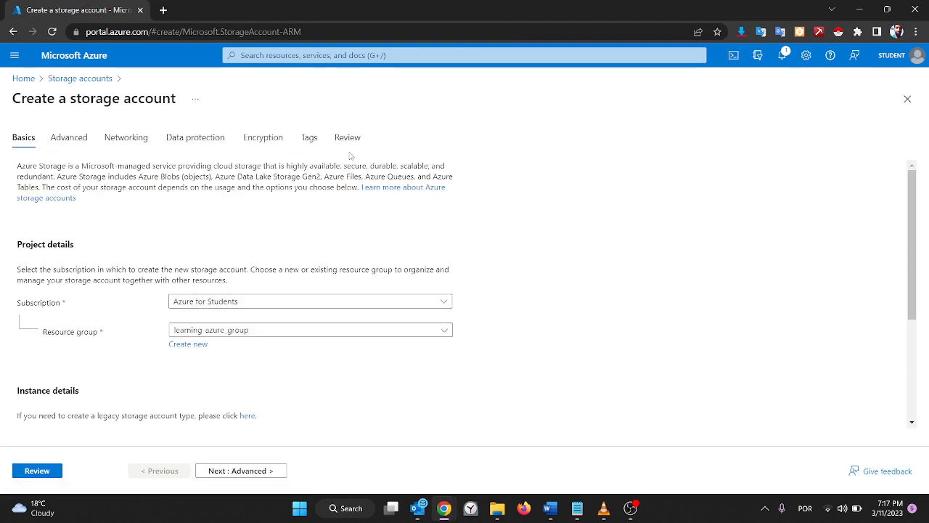
pyautogui.scroll(-2, 198, 238)
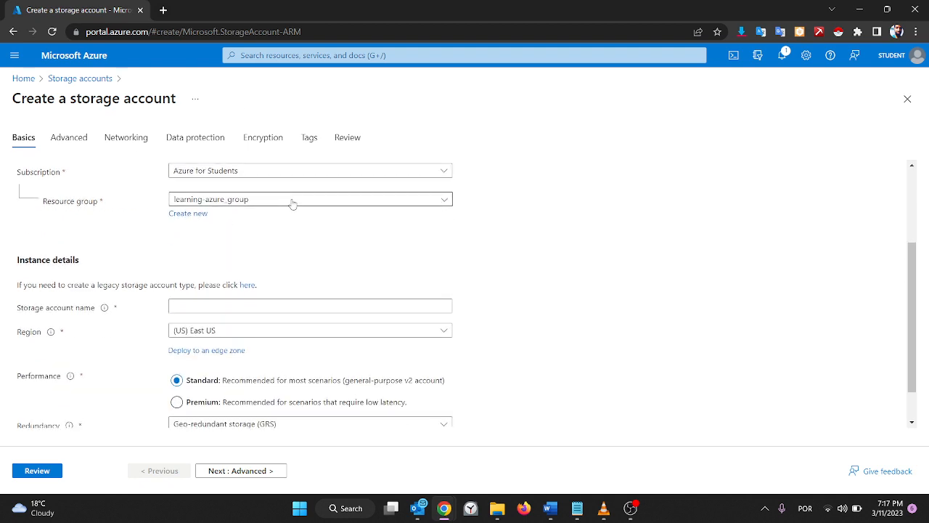
pyautogui.click(293, 204)
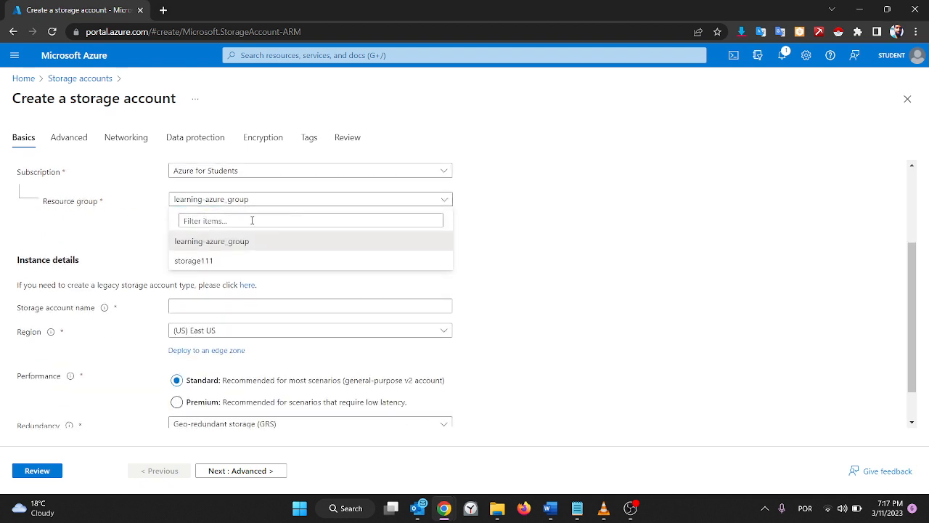
pyautogui.click(197, 261)
# Step: Name the storage account firststorage159 and keep its region at (US) East US
pyautogui.scroll(-1, 195, 262)
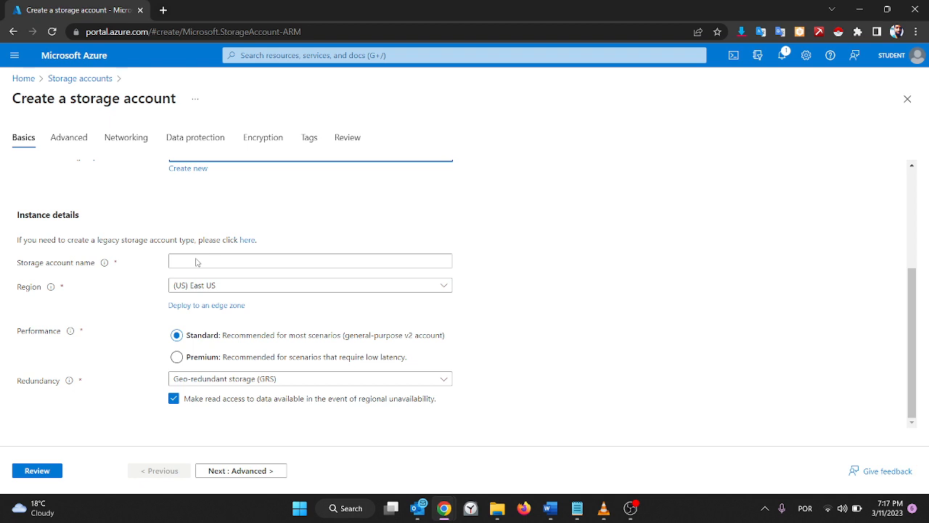
pyautogui.click(196, 259)
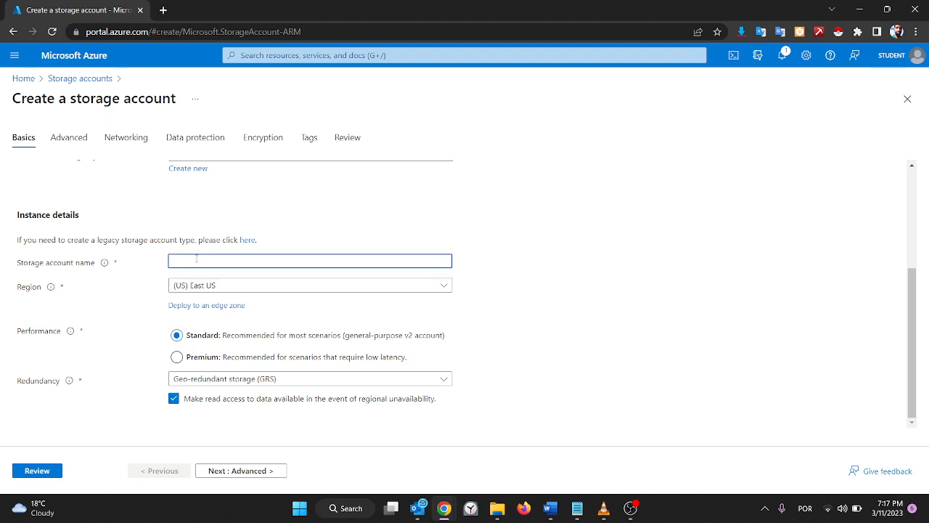
pyautogui.write('firststo')
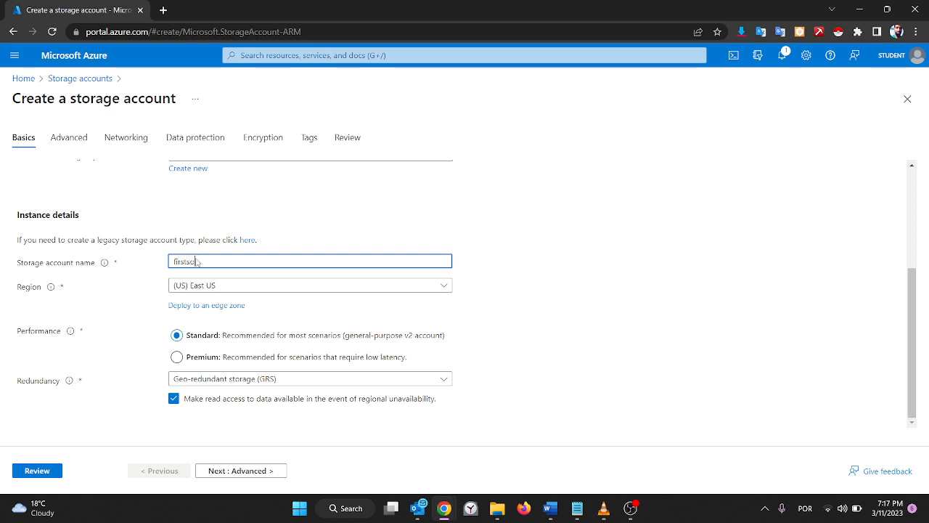
pyautogui.write('rage')
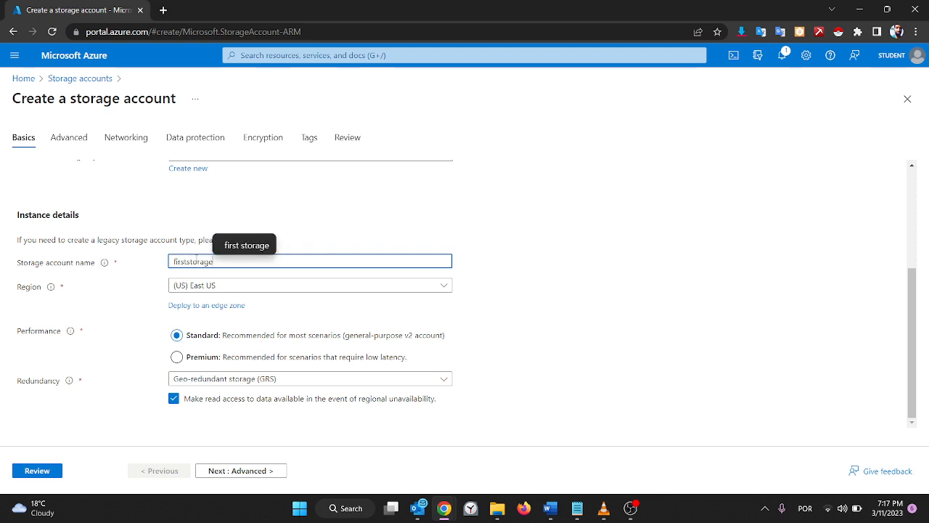
pyautogui.write('159')
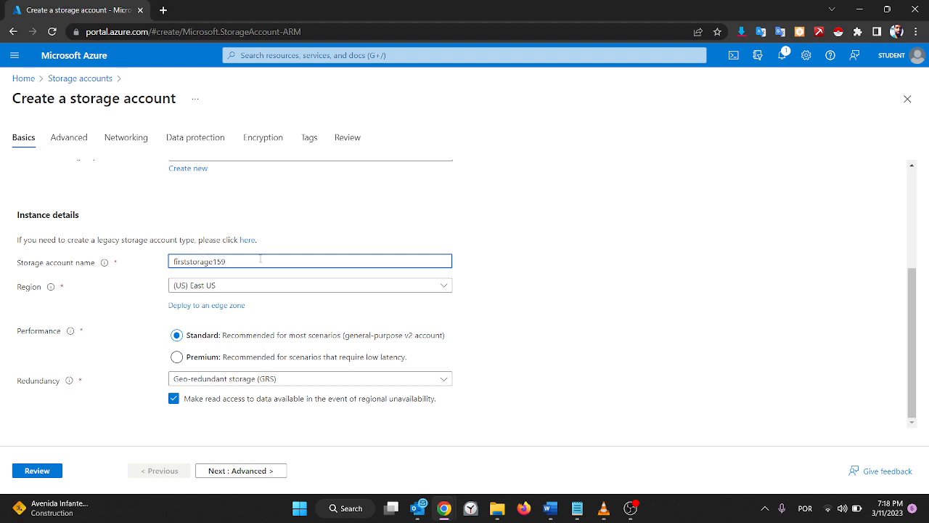
pyautogui.write('L')
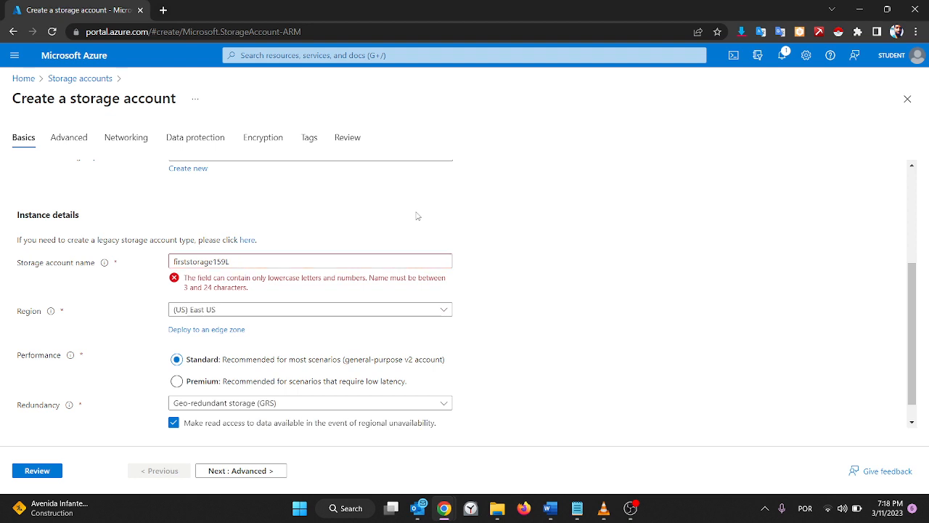
pyautogui.press('BackSpace')
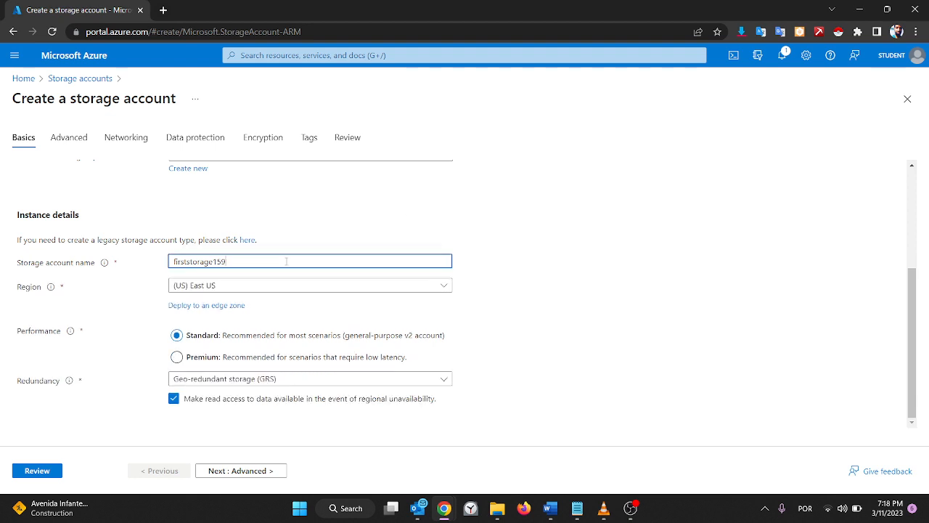
pyautogui.click(519, 274)
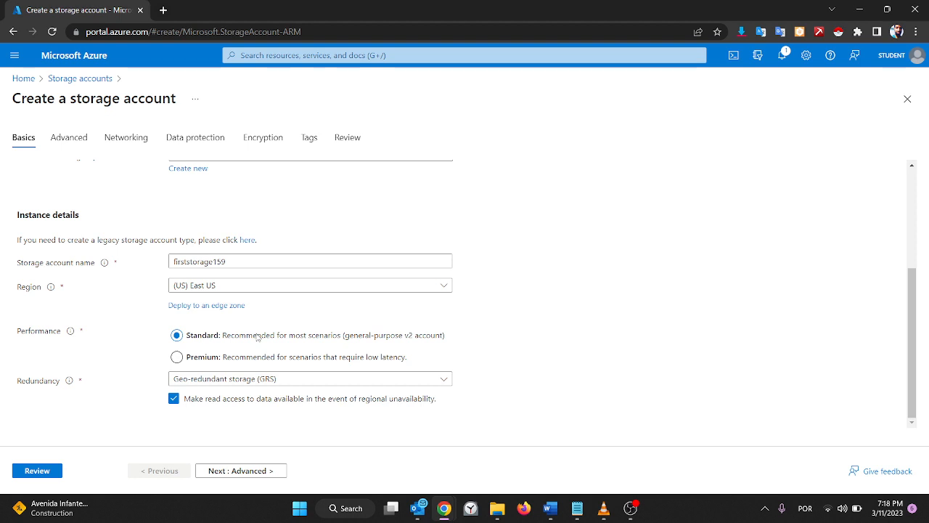
pyautogui.click(221, 285)
pyautogui.click(220, 285)
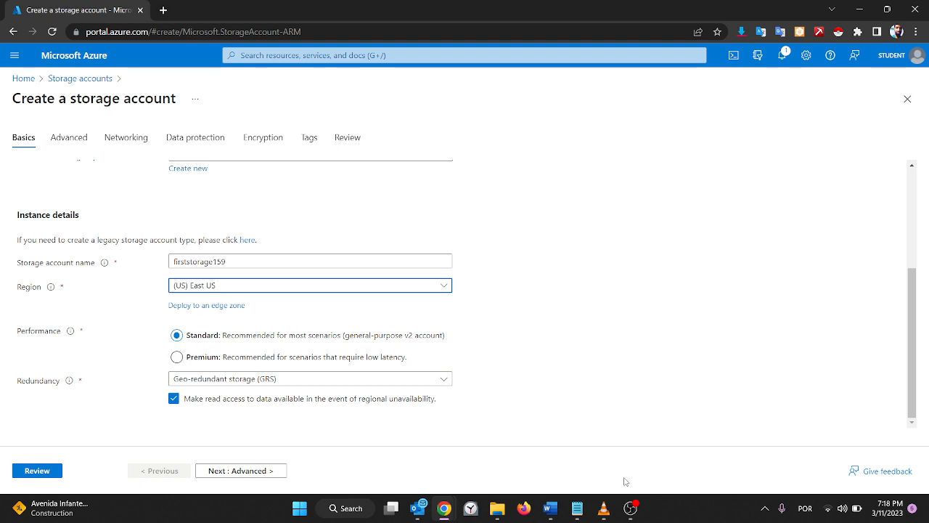
pyautogui.click(585, 516)
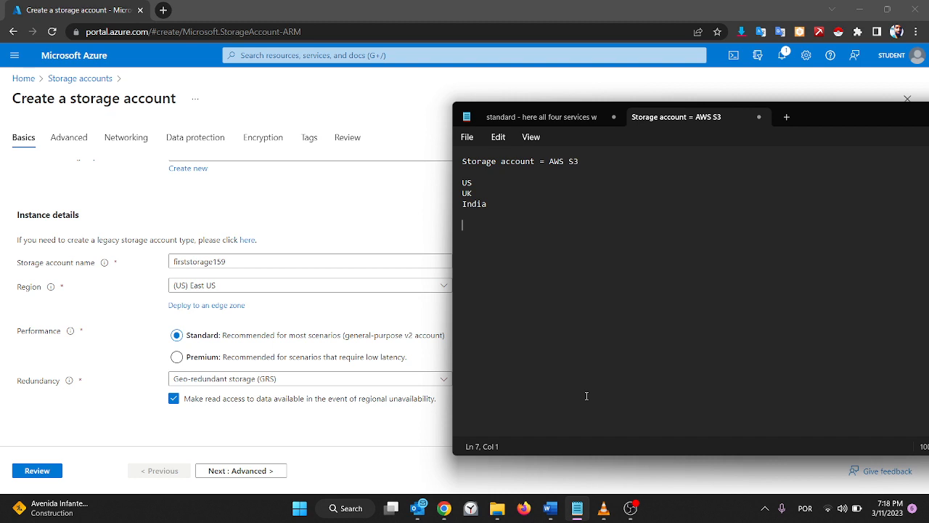
pyautogui.write('we have 2 ytpes')
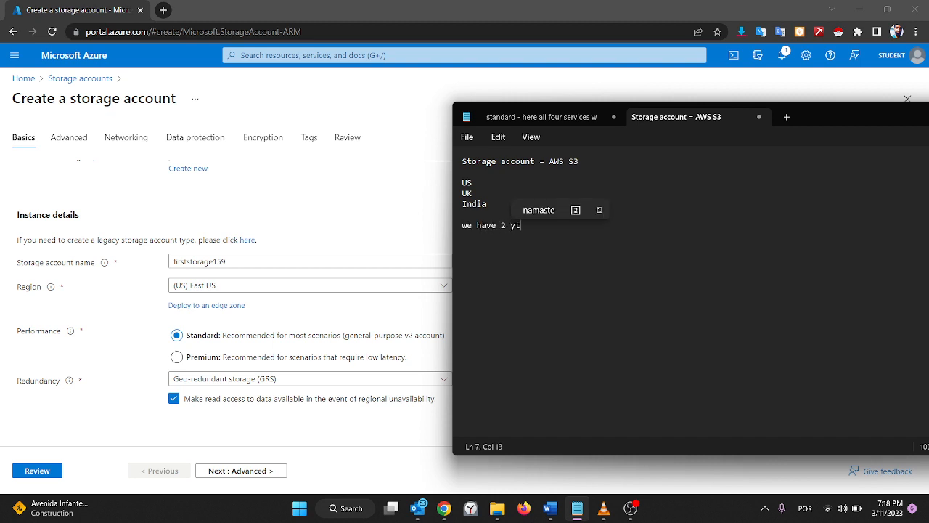
pyautogui.press('BackSpace')
pyautogui.press('BackSpace')
pyautogui.press('BackSpace')
pyautogui.press('BackSpace')
pyautogui.press('BackSpace')
pyautogui.write('types')
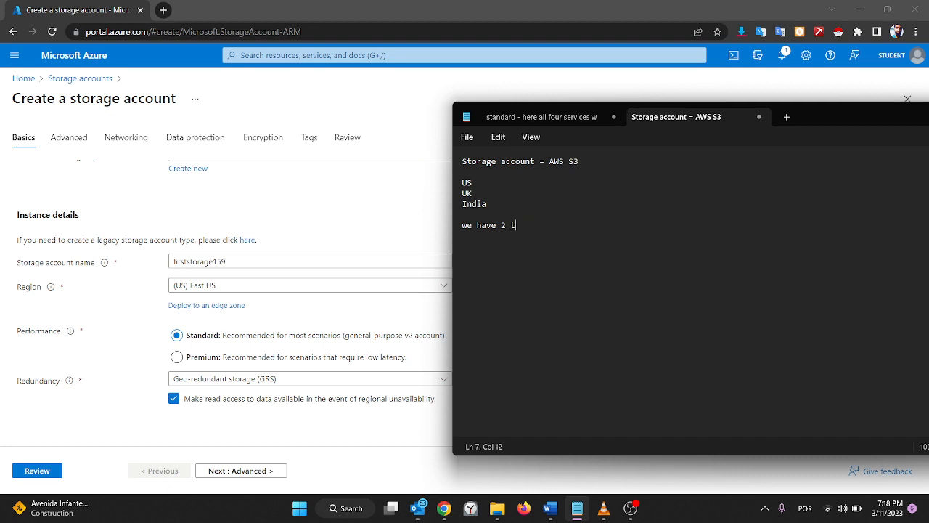
pyautogui.press('Return')
pyautogui.press('Return')
pyautogui.write('1. standard')
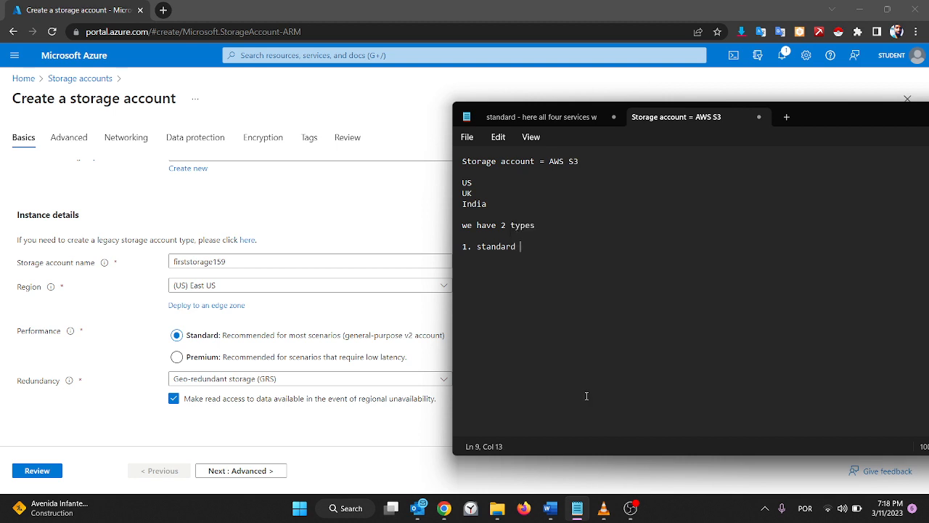
pyautogui.press('BackSpace')
pyautogui.press('BackSpace')
pyautogui.press('BackSpace')
pyautogui.press('BackSpace')
pyautogui.press('BackSpace')
pyautogui.press('BackSpace')
pyautogui.press('BackSpace')
pyautogui.press('BackSpace')
pyautogui.press('BackSpace')
pyautogui.press('BackSpace')
pyautogui.press('BackSpace')
pyautogui.press('BackSpace')
pyautogui.press('BackSpace')
pyautogui.press('BackSpace')
pyautogui.press('BackSpace')
pyautogui.press('BackSpace')
pyautogui.press('BackSpace')
pyautogui.press('BackSpace')
pyautogui.press('BackSpace')
pyautogui.press('BackSpace')
pyautogui.press('BackSpace')
pyautogui.press('BackSpace')
pyautogui.press('BackSpace')
pyautogui.press('BackSpace')
pyautogui.press('BackSpace')
pyautogui.press('BackSpace')
pyautogui.press('BackSpace')
pyautogui.press('BackSpace')
pyautogui.press('BackSpace')
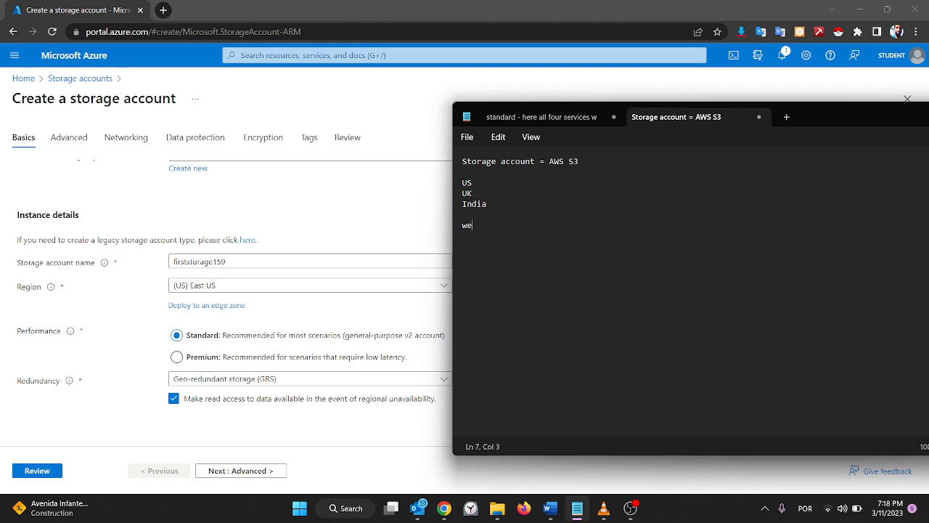
# Step: In Notepad, add notes on the standard and premium storage account types and the containers/blob, fileshare, table and queue storage services, highlighting the services
pyautogui.write('two types of storage account  1. standard 2. premium   1. containers=folders/blob=files(pdf, txt, images) storage service  i) page blob  ii) append blob  iii) block blob  2. fileshare storage service 3. table storage service 4. queue storage service')
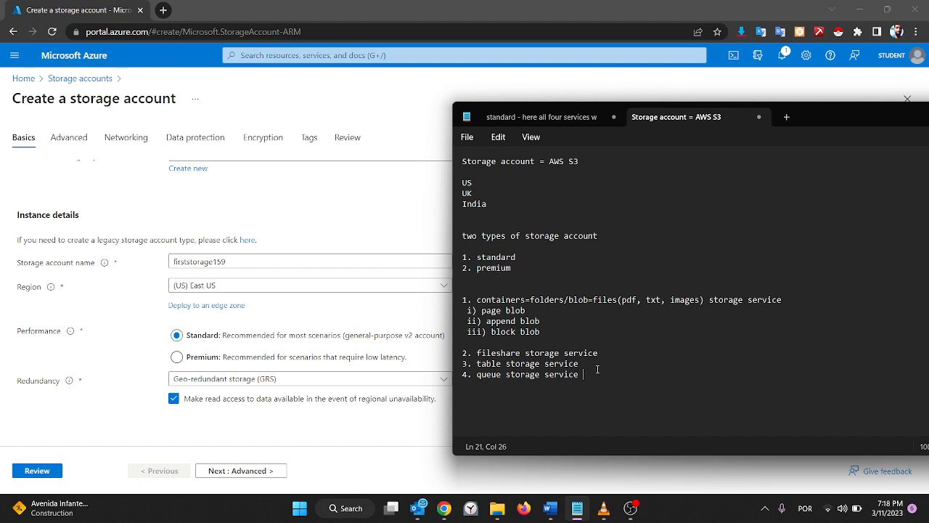
pyautogui.moveTo(597, 371); pyautogui.dragTo(457, 300)
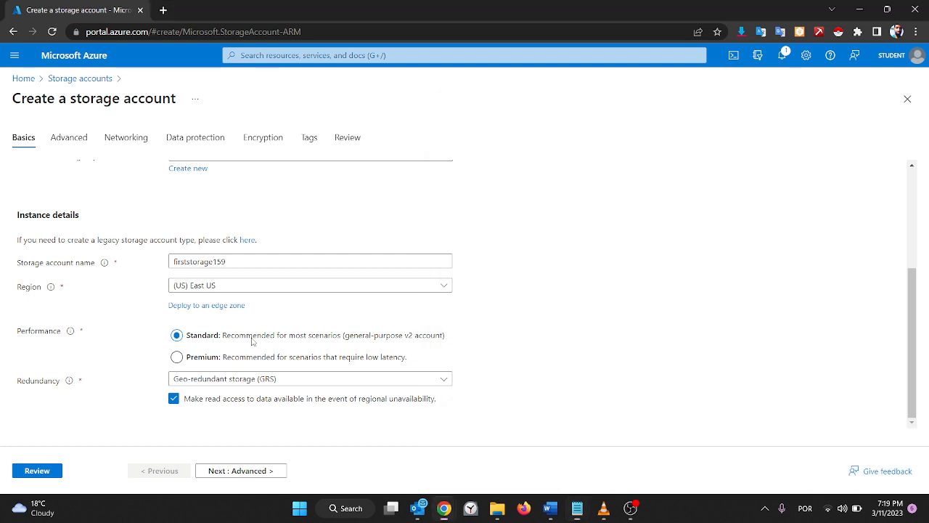
# Step: In the Azure portal, switch performance to Premium to examine its account types, and set it back to Standard
pyautogui.click(251, 342)
pyautogui.click(177, 357)
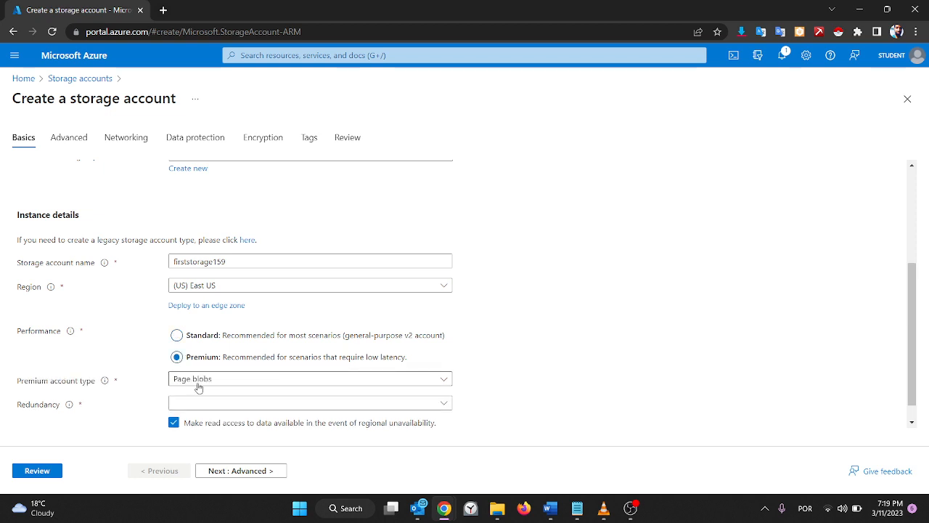
pyautogui.click(197, 385)
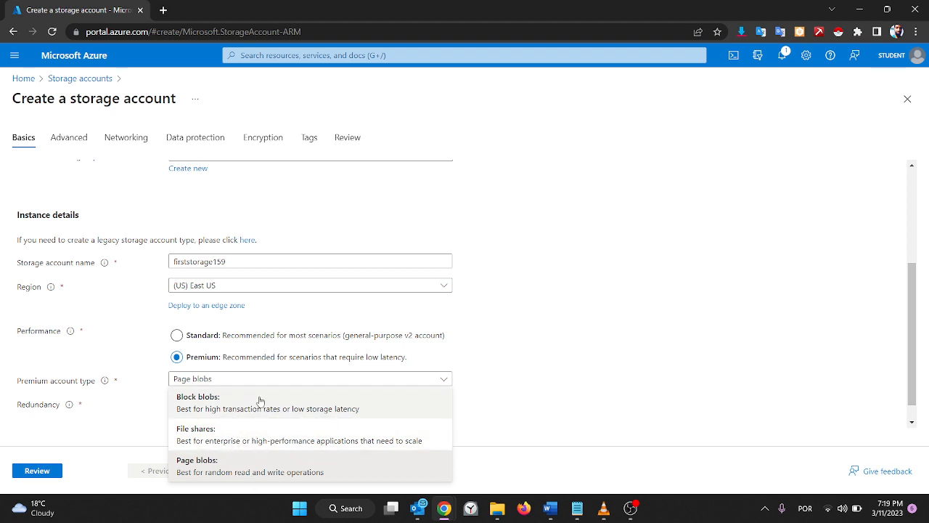
pyautogui.click(308, 361)
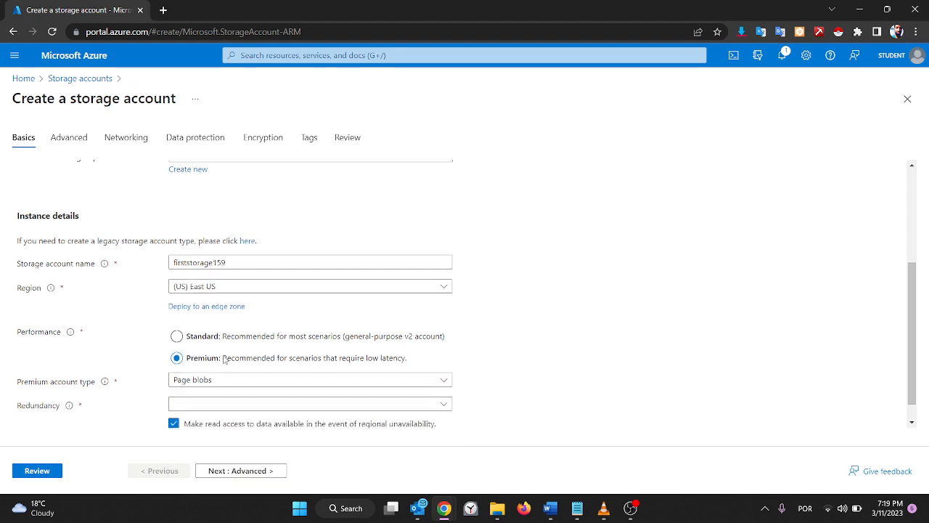
pyautogui.scroll(2, 224, 359)
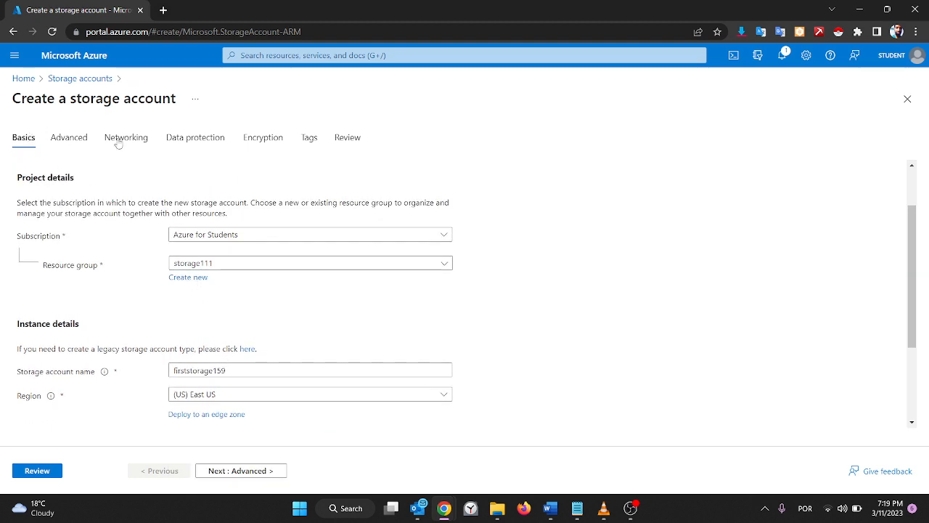
pyautogui.scroll(-2, 377, 234)
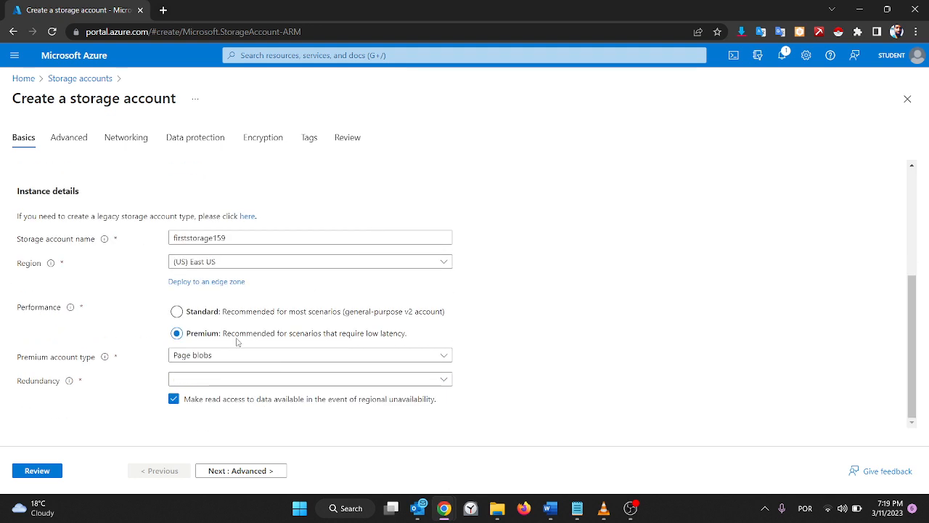
pyautogui.click(204, 314)
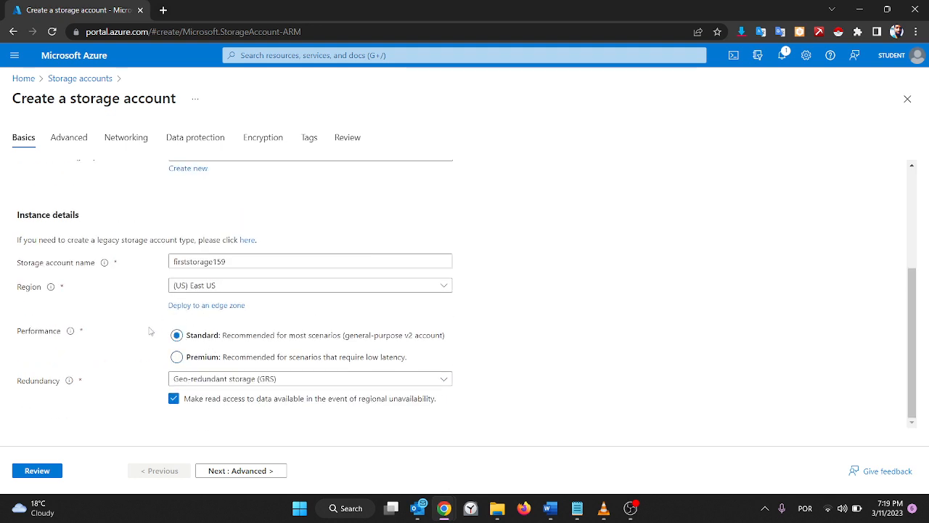
# Step: Highlight the list of storage services in the Notepad notes, and return to the storage account form
pyautogui.click(577, 508)
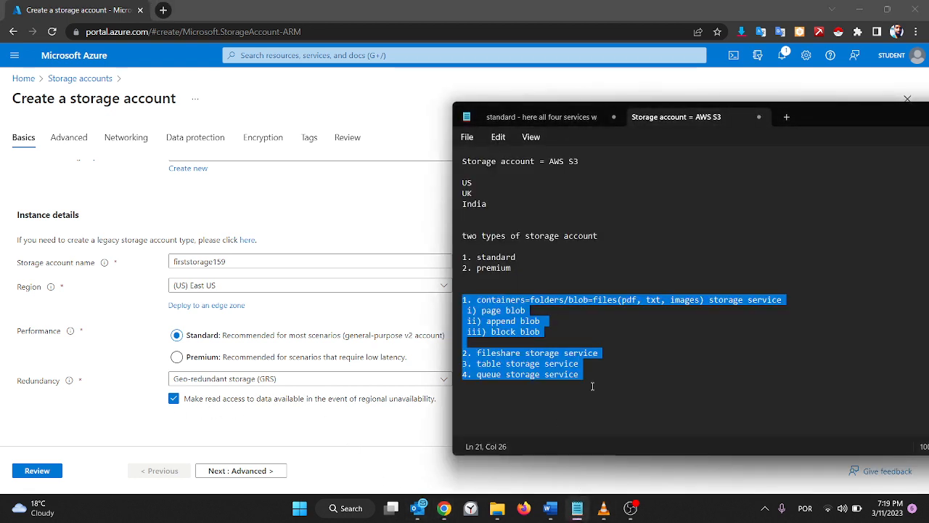
pyautogui.moveTo(605, 383); pyautogui.dragTo(451, 305)
pyautogui.click(119, 358)
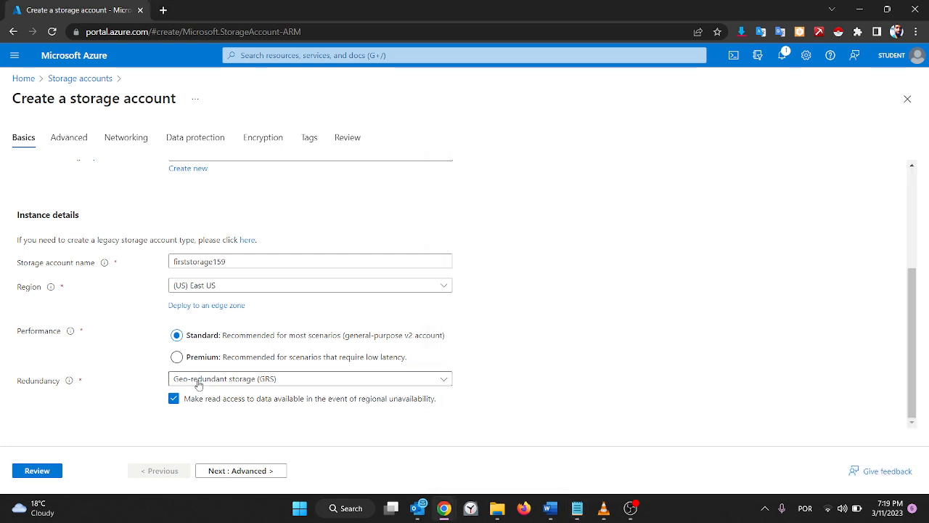
# Step: Set the redundancy to Locally-redundant storage (LRS) and review the available redundancy options
pyautogui.click(262, 379)
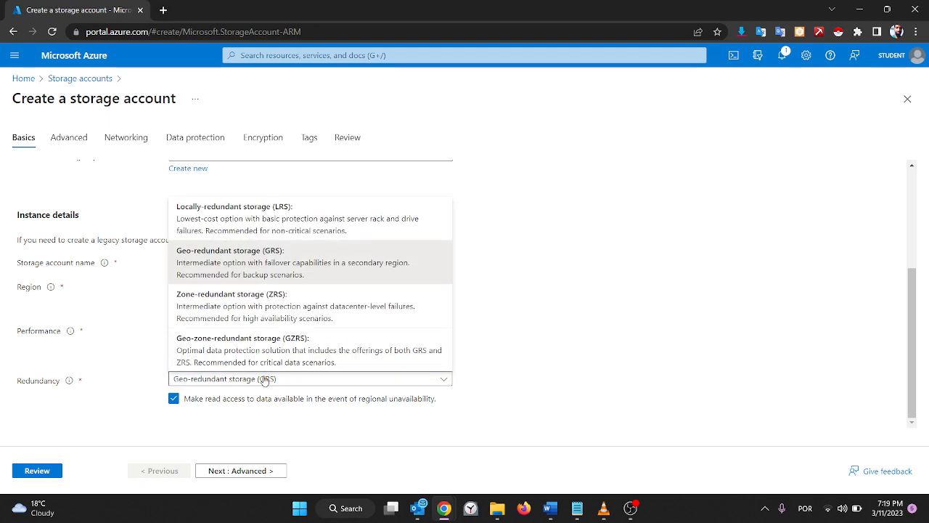
pyautogui.click(321, 224)
pyautogui.click(256, 392)
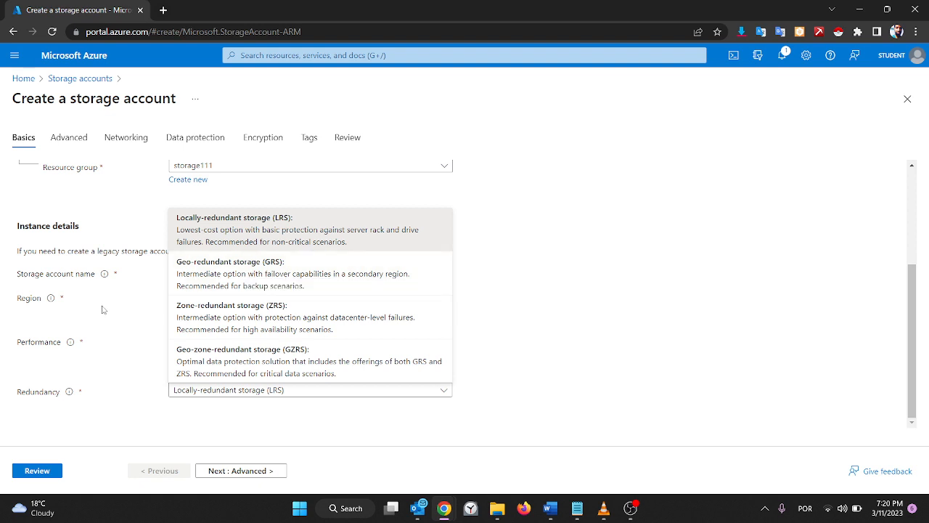
pyautogui.click(112, 373)
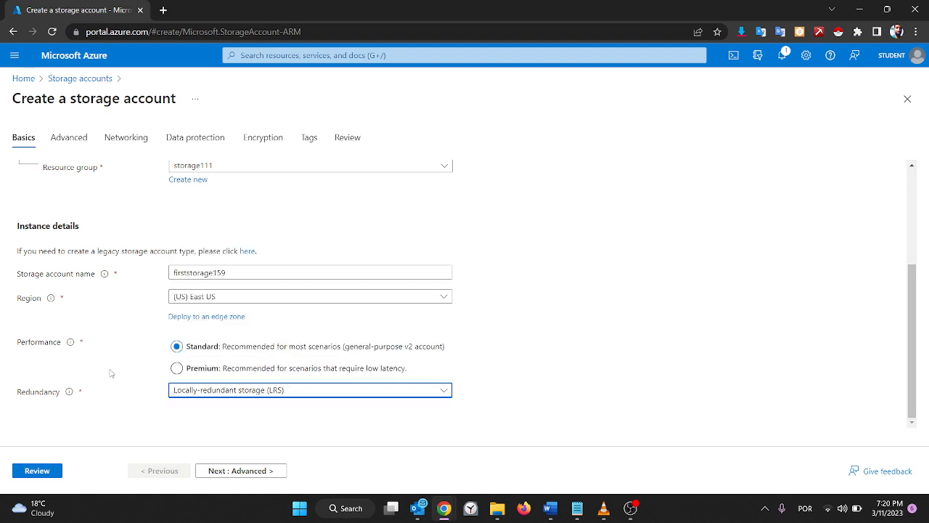
pyautogui.click(237, 396)
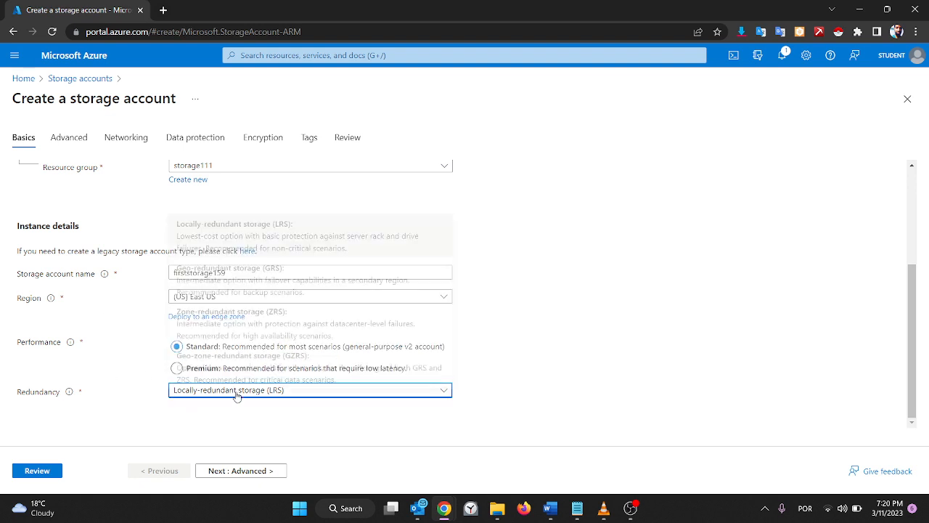
pyautogui.click(339, 423)
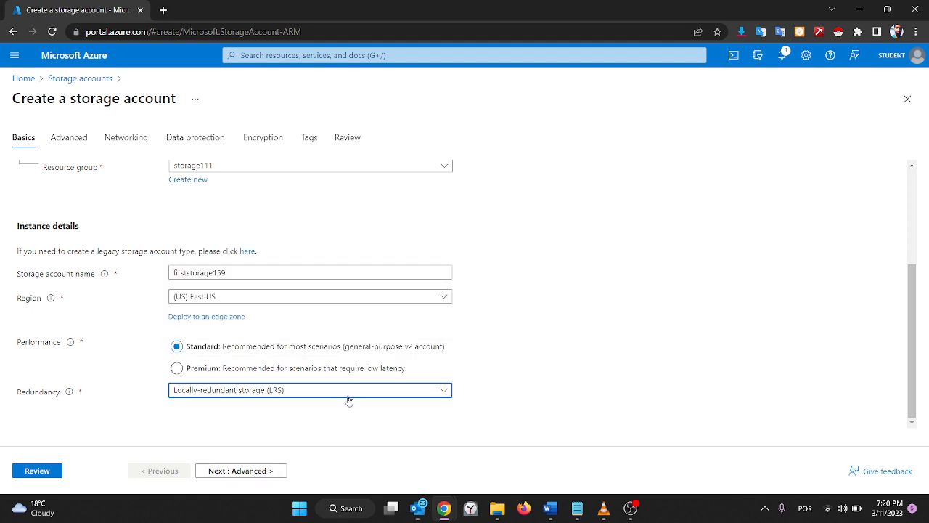
pyautogui.click(354, 396)
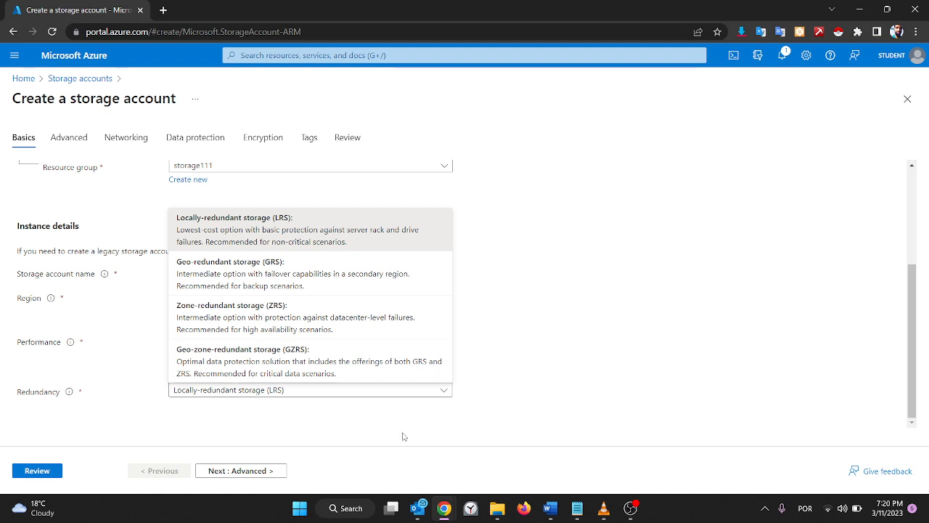
pyautogui.click(347, 440)
# Step: In the advanced settings, keep minimum TLS at Version 1.2 and the permitted copy scope at From any storage account
pyautogui.click(234, 471)
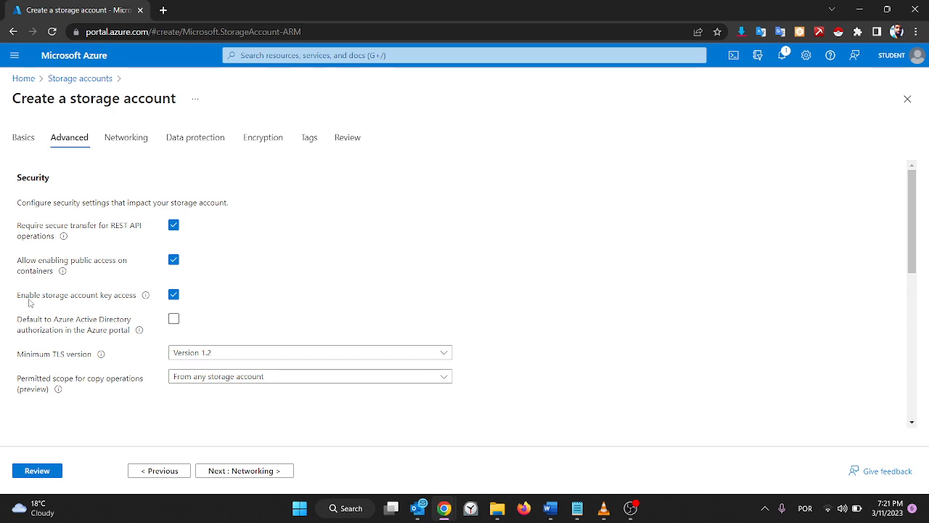
pyautogui.scroll(-1, 109, 362)
pyautogui.scroll(-3, 109, 361)
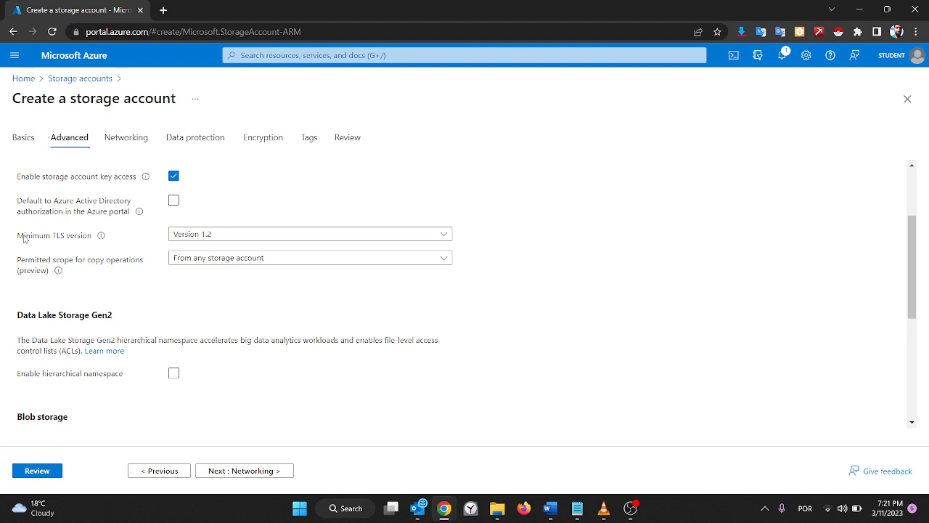
pyautogui.click(206, 235)
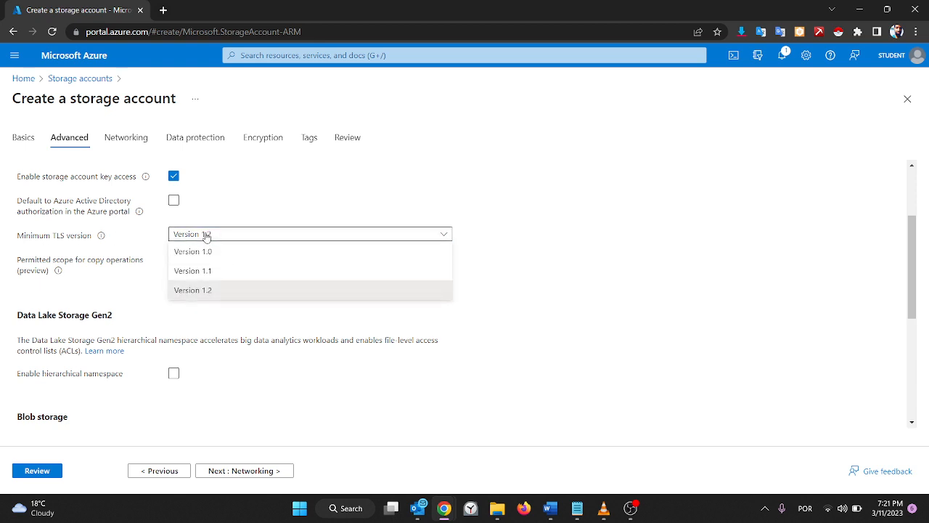
pyautogui.click(177, 291)
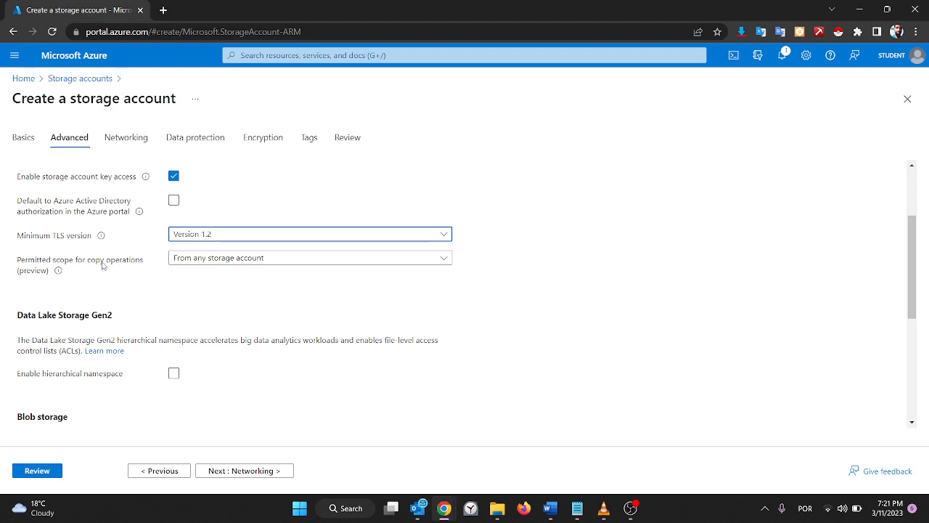
pyautogui.click(196, 266)
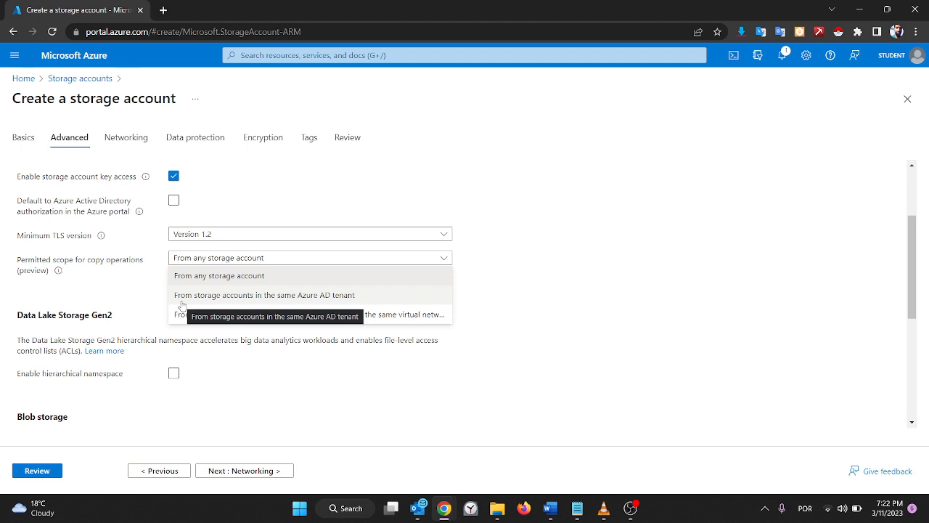
pyautogui.click(109, 278)
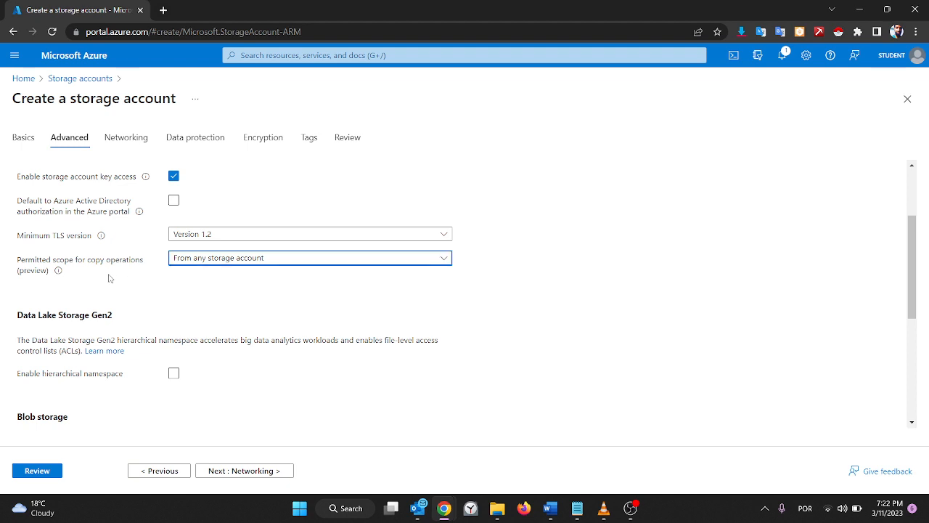
# Step: Examine the Data Lake Storage Gen2, blob storage, access tier, Azure Files and security settings, highlighting the Data Lake section
pyautogui.scroll(-1, 110, 278)
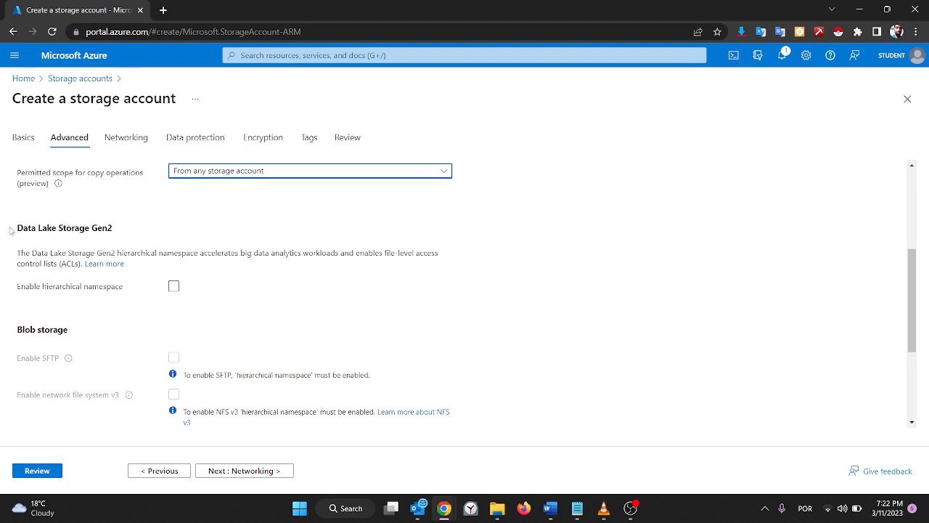
pyautogui.moveTo(11, 231); pyautogui.dragTo(141, 304)
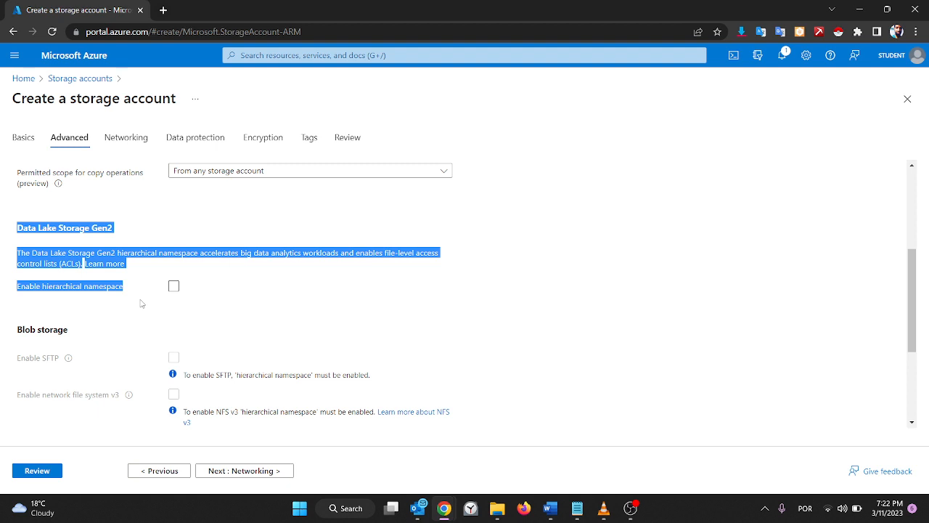
pyautogui.click(268, 309)
pyautogui.scroll(-2, 268, 308)
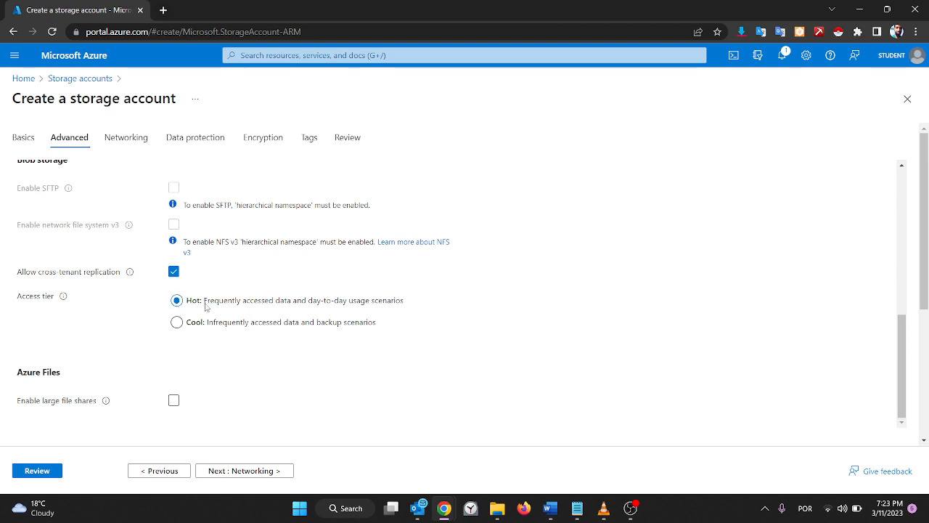
pyautogui.scroll(-3, 205, 306)
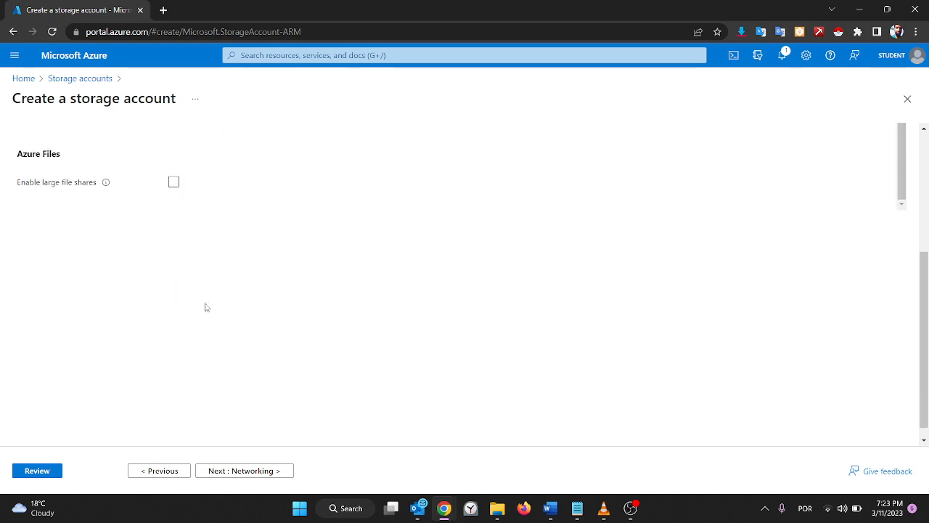
pyautogui.scroll(2, 204, 307)
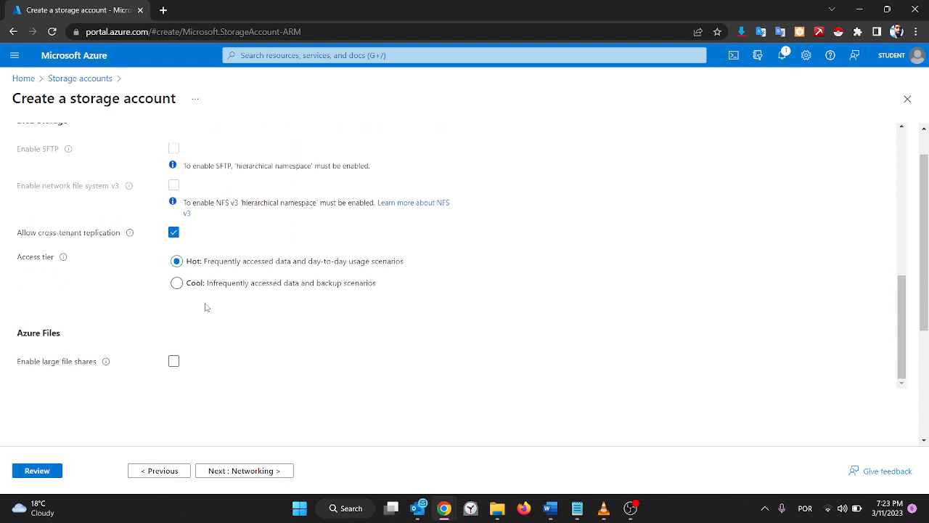
pyautogui.scroll(1, 205, 306)
pyautogui.scroll(-1, 204, 307)
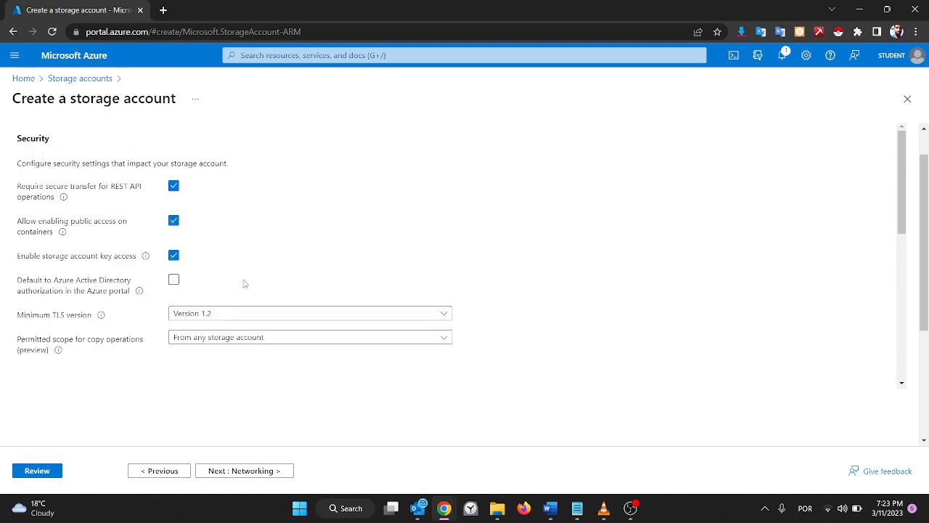
pyautogui.scroll(5, 245, 285)
pyautogui.scroll(1, 204, 255)
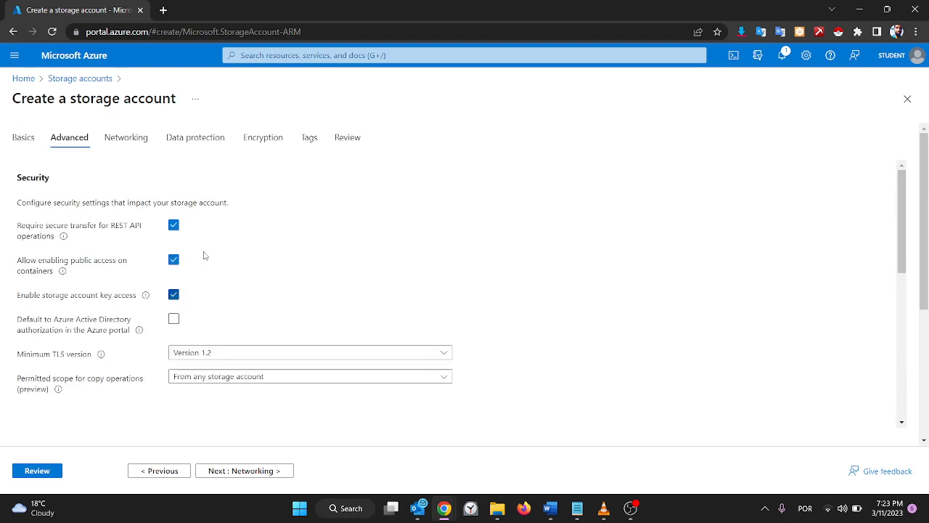
# Step: In the networking settings, switch network access to selected virtual networks and IP addresses to examine its virtual network options
pyautogui.click(123, 138)
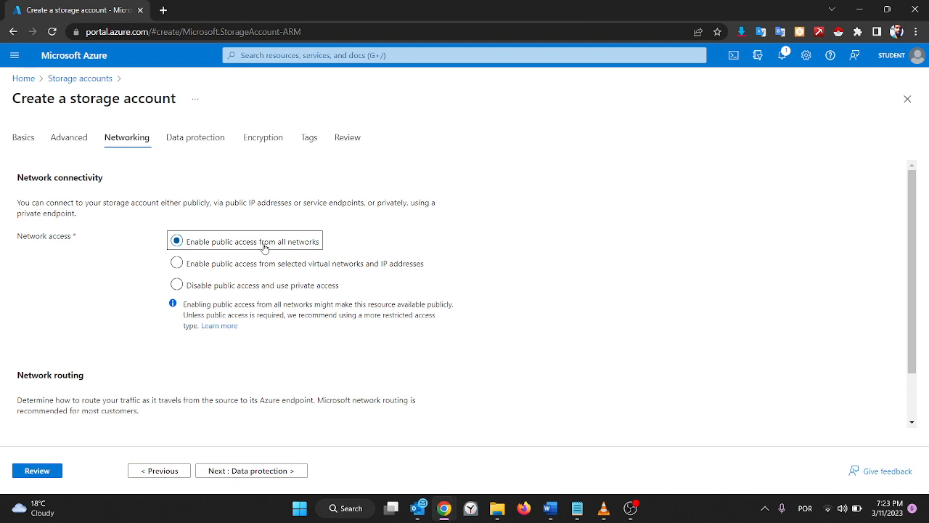
pyautogui.click(199, 266)
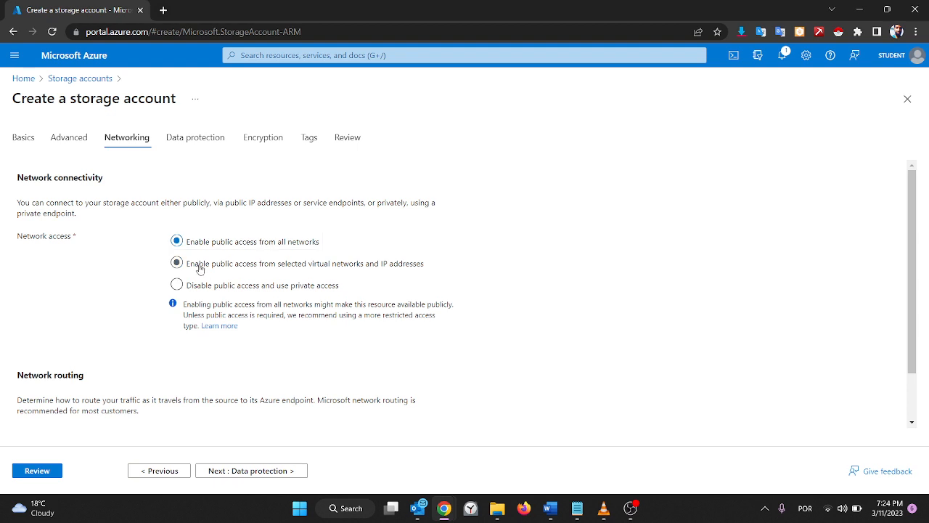
pyautogui.click(256, 247)
pyautogui.click(191, 264)
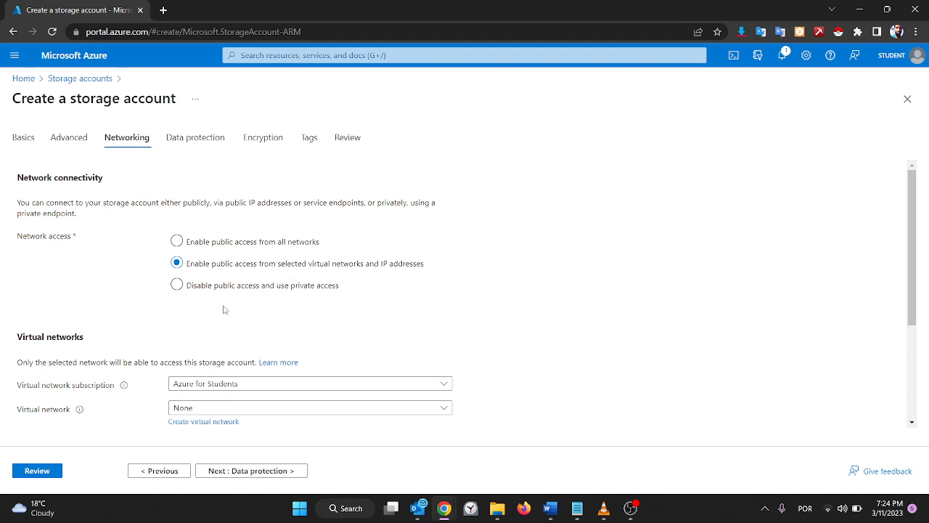
pyautogui.scroll(-1, 223, 309)
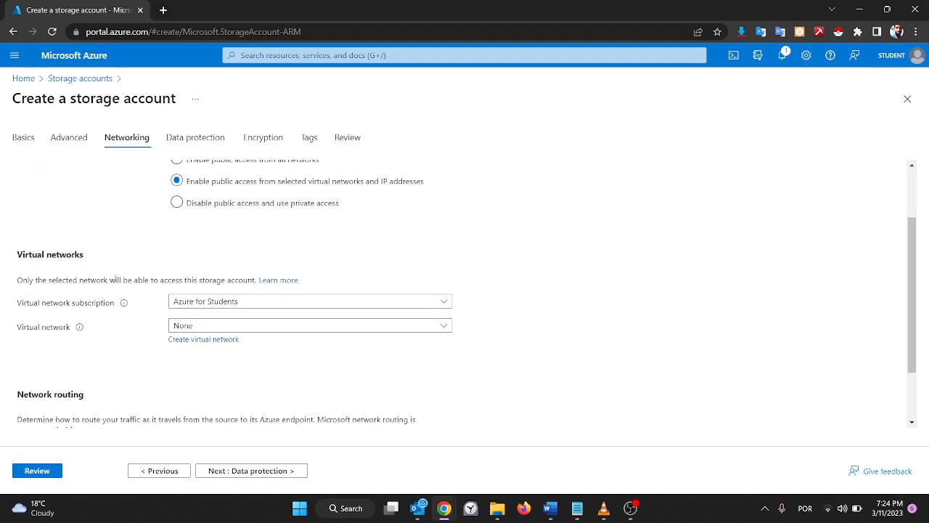
pyautogui.scroll(1, 167, 231)
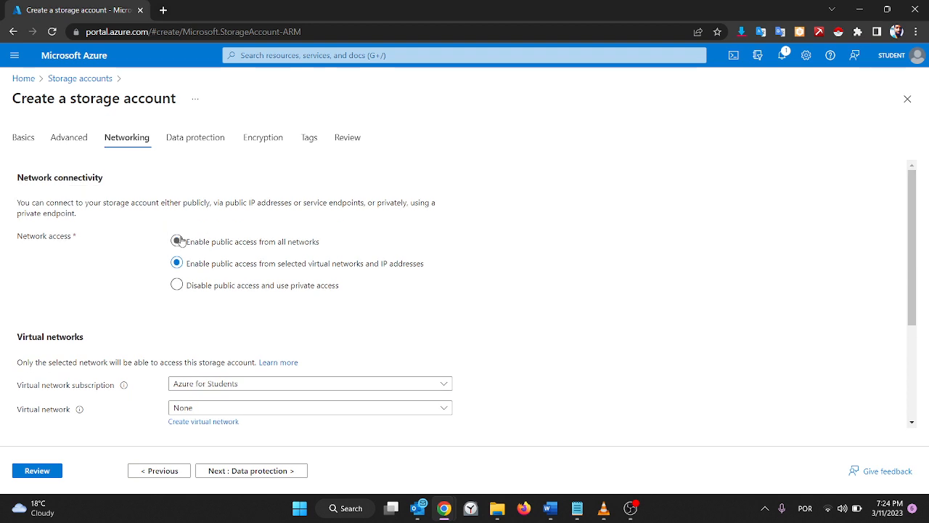
pyautogui.click(178, 241)
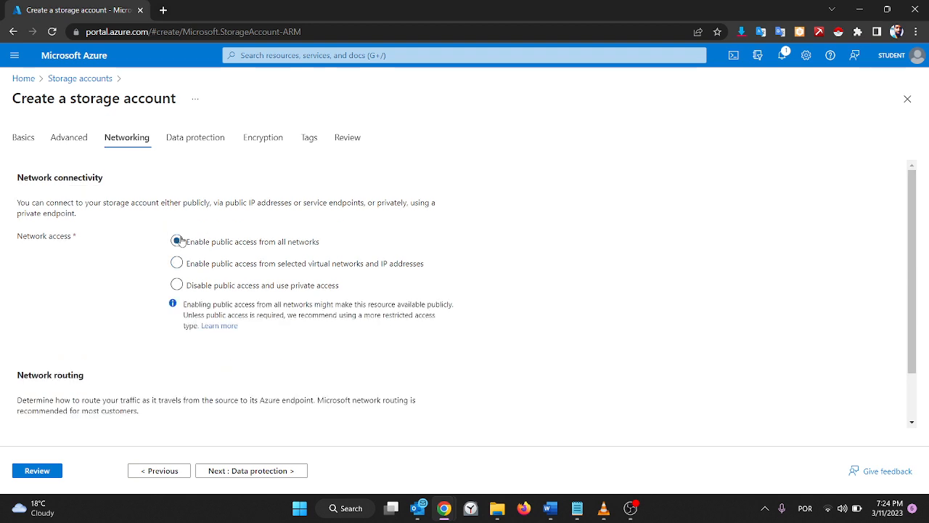
pyautogui.click(177, 263)
pyautogui.scroll(-1, 178, 267)
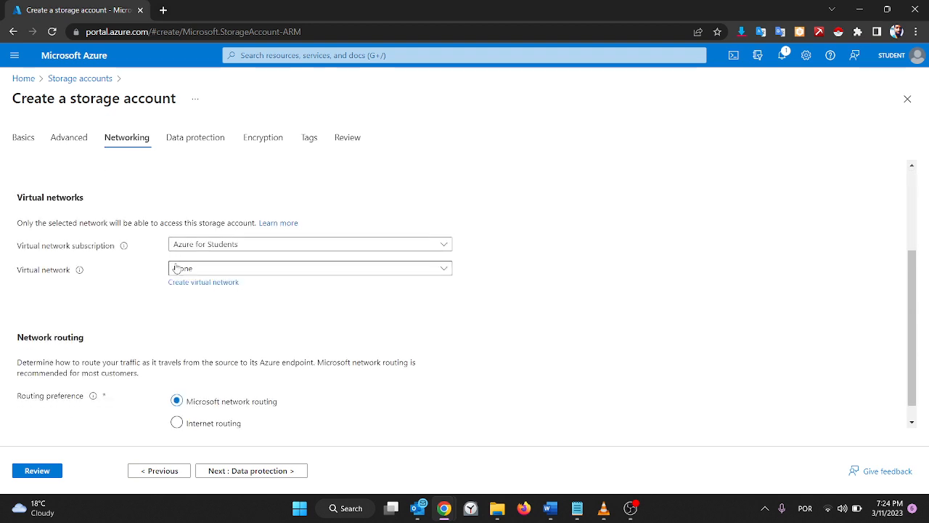
pyautogui.scroll(1, 232, 302)
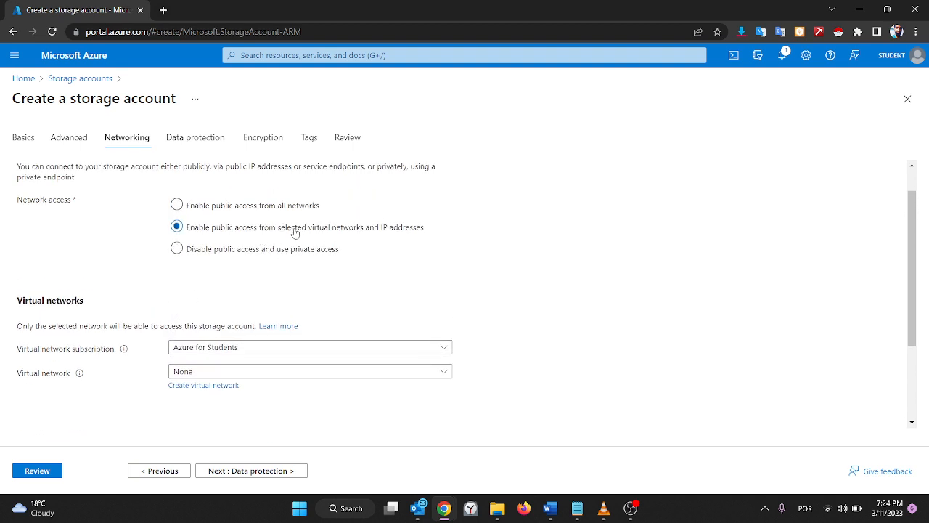
# Step: Check the virtual network choices, open the virtual network creation form, and close it without creating one
pyautogui.click(215, 375)
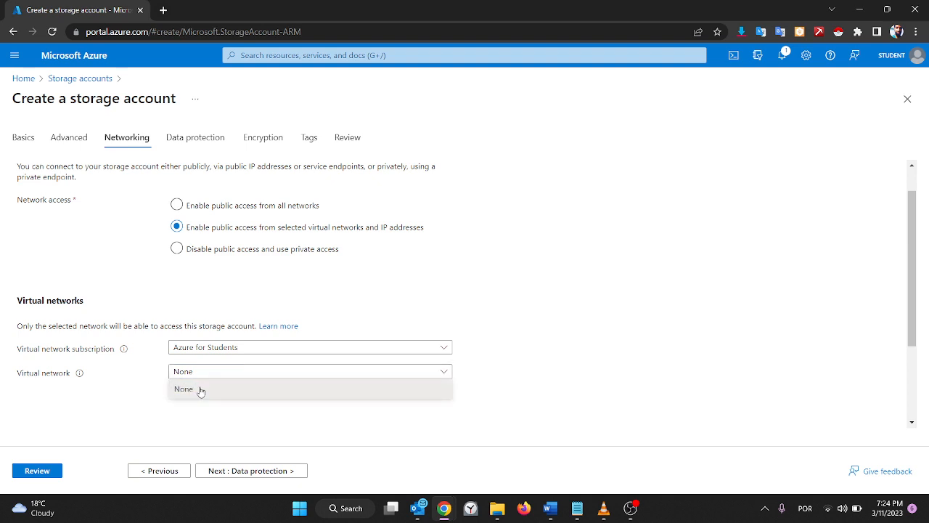
pyautogui.click(107, 387)
pyautogui.moveTo(106, 387); pyautogui.dragTo(182, 386)
pyautogui.click(182, 387)
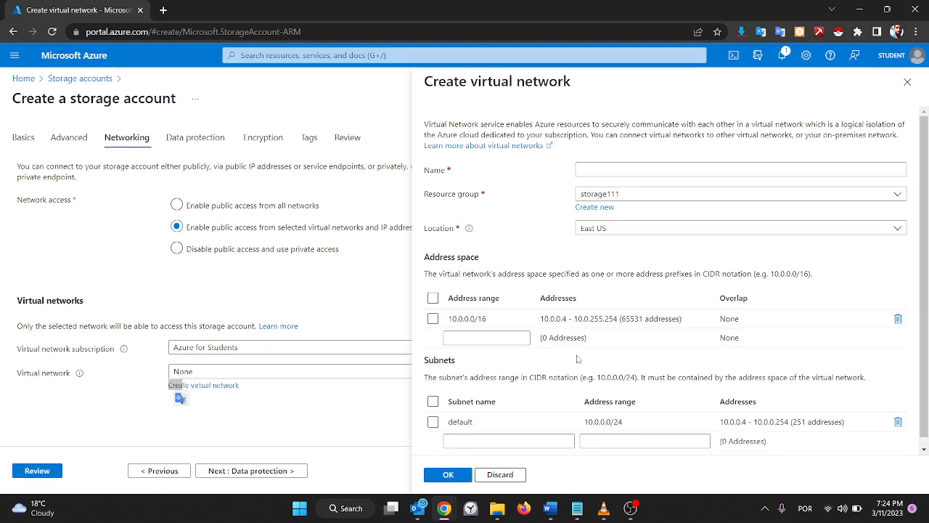
pyautogui.click(908, 82)
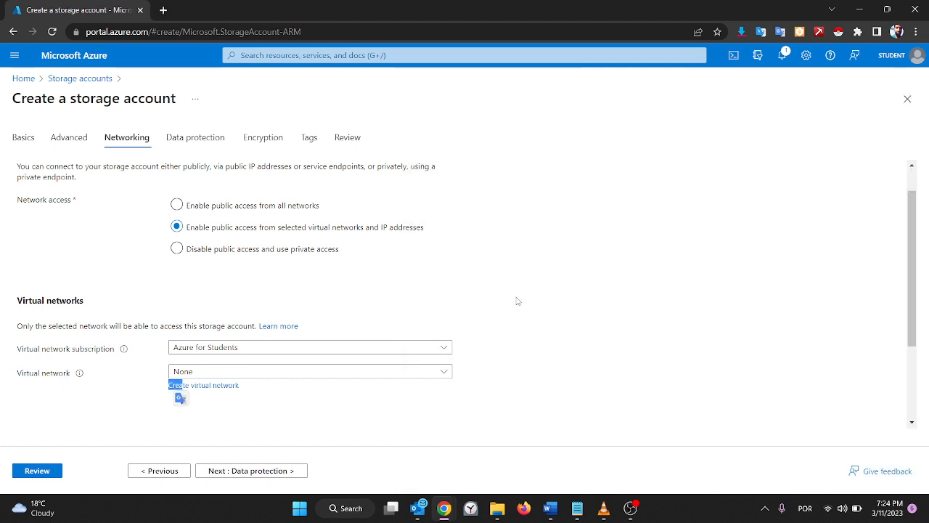
# Step: Set network access to public access from all networks and review the network routing preference
pyautogui.scroll(-2, 511, 305)
pyautogui.scroll(2, 377, 282)
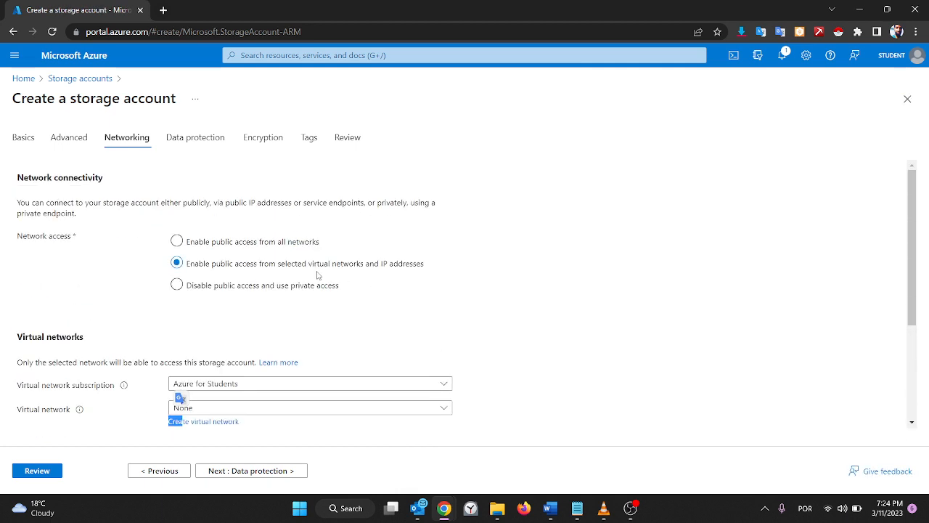
pyautogui.click(228, 247)
pyautogui.scroll(-1, 229, 249)
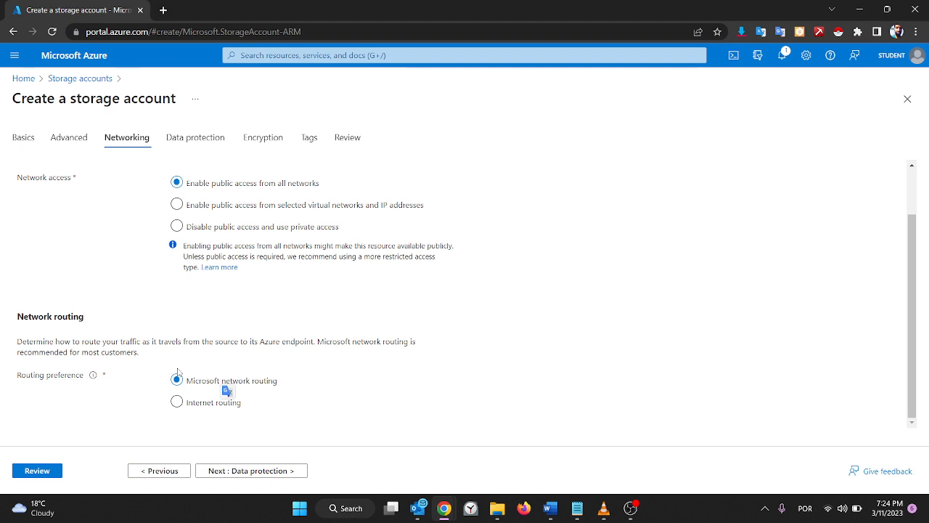
pyautogui.scroll(1, 95, 286)
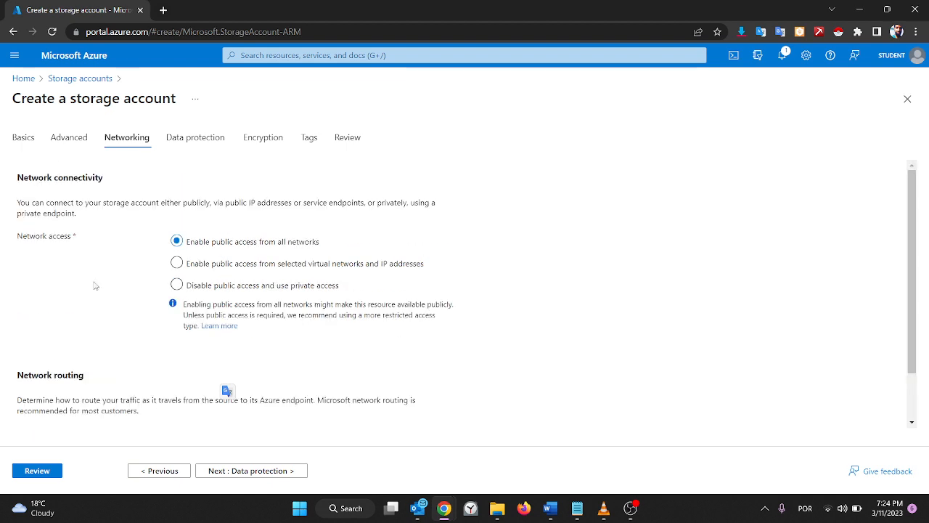
# Step: View the data protection recovery settings and return to the basic settings
pyautogui.click(208, 143)
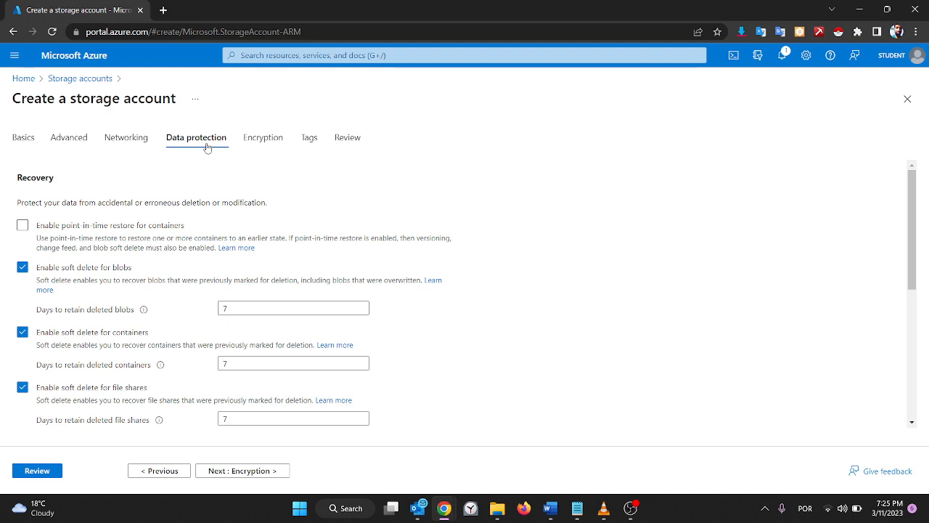
pyautogui.click(22, 139)
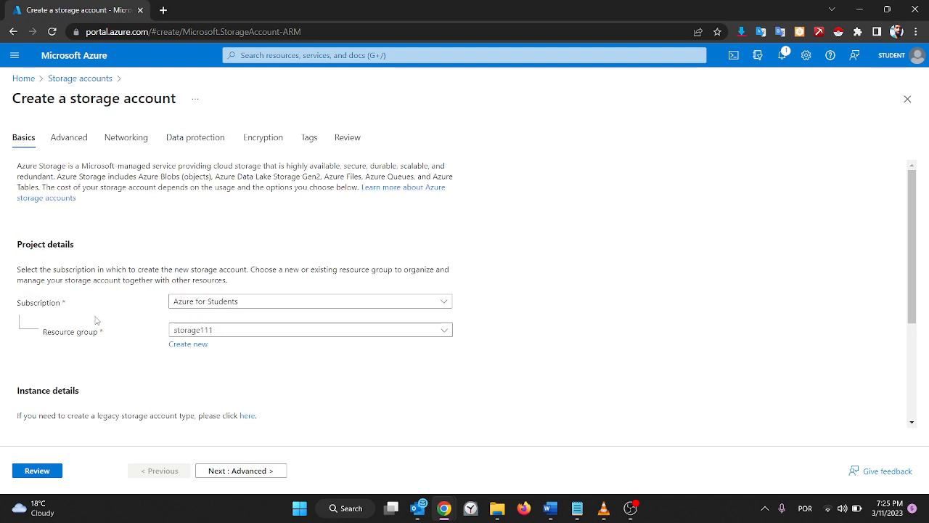
# Step: In the data protection settings, enable versioning for blobs and blob change feed, and review the recovery and access control options
pyautogui.scroll(-3, 97, 320)
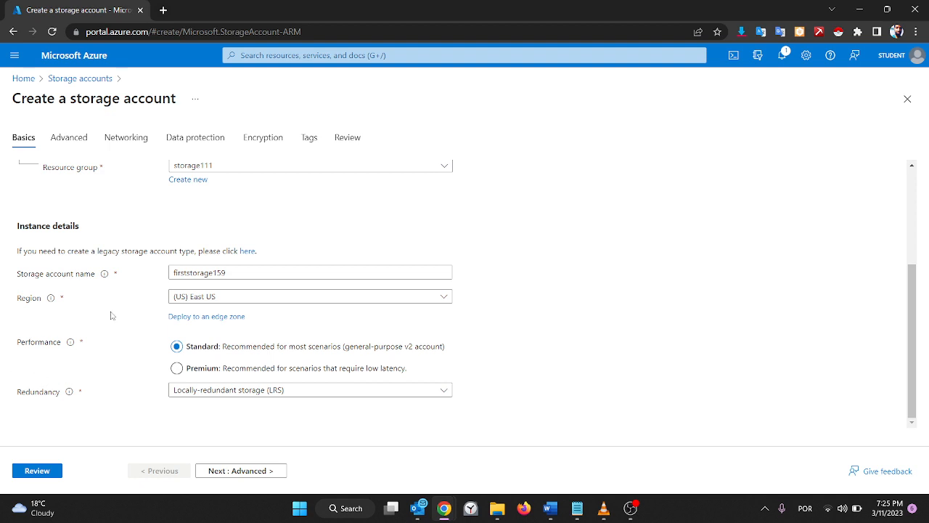
pyautogui.click(191, 137)
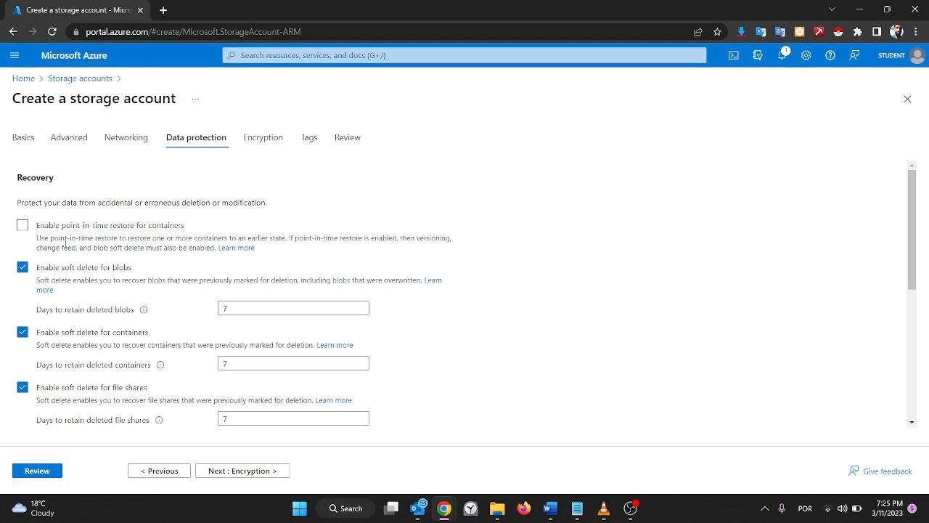
pyautogui.scroll(-1, 67, 237)
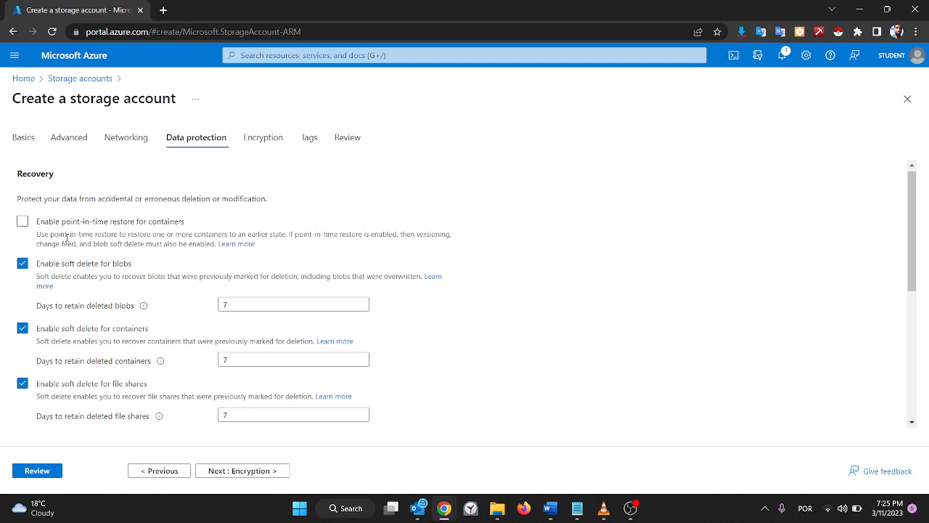
pyautogui.scroll(-3, 187, 256)
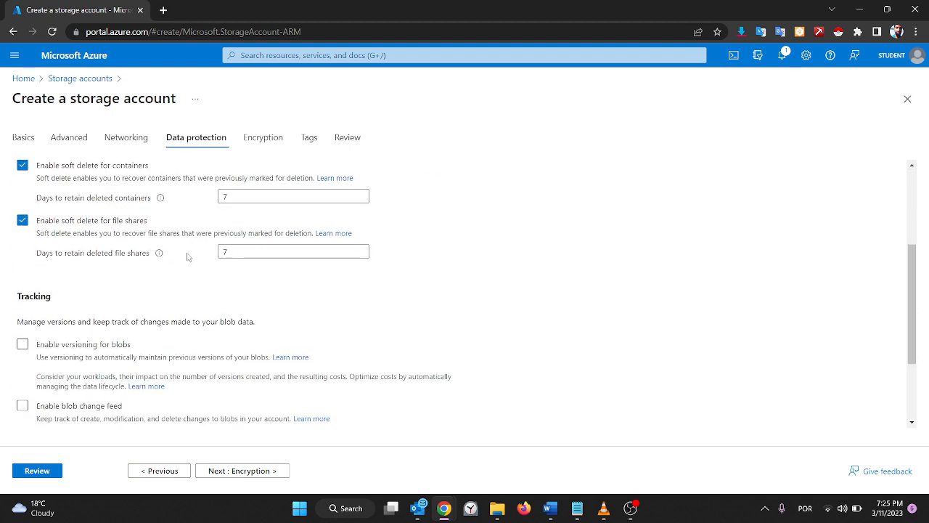
pyautogui.scroll(1, 187, 253)
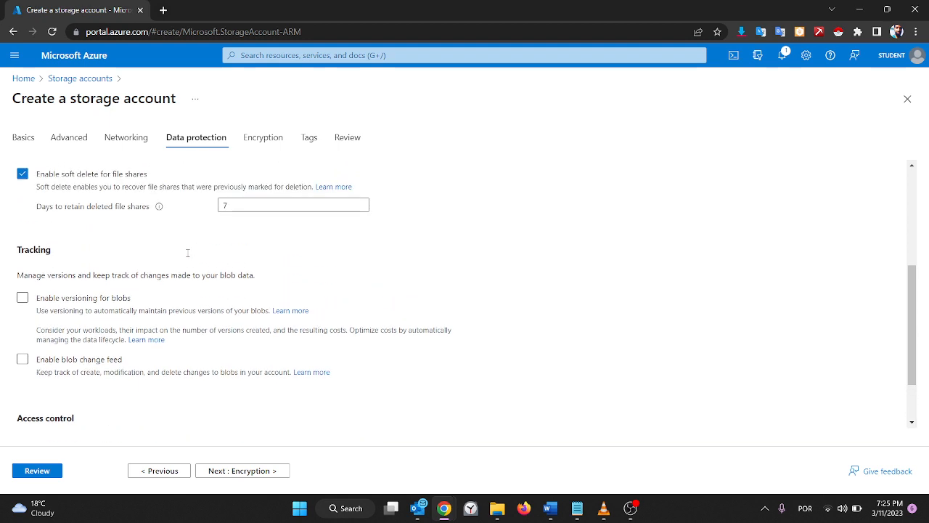
pyautogui.click(23, 299)
pyautogui.click(22, 360)
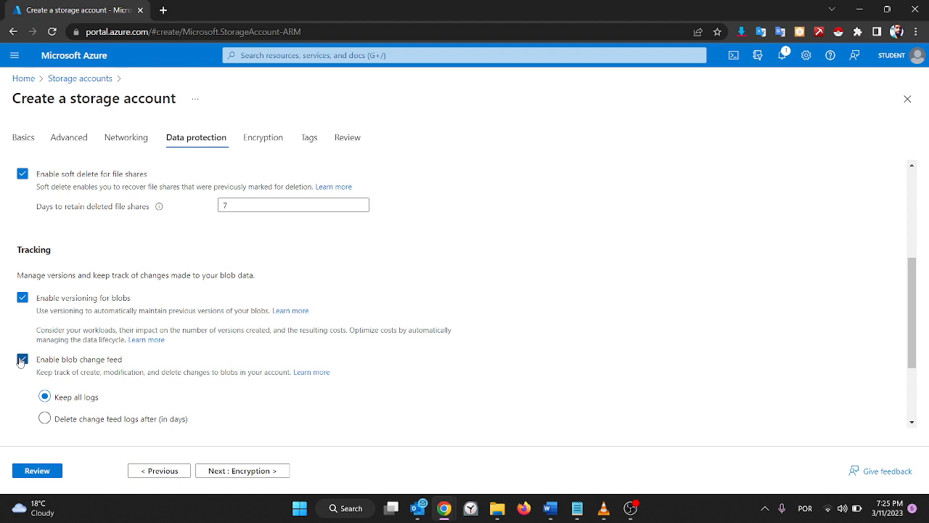
pyautogui.scroll(-3, 18, 359)
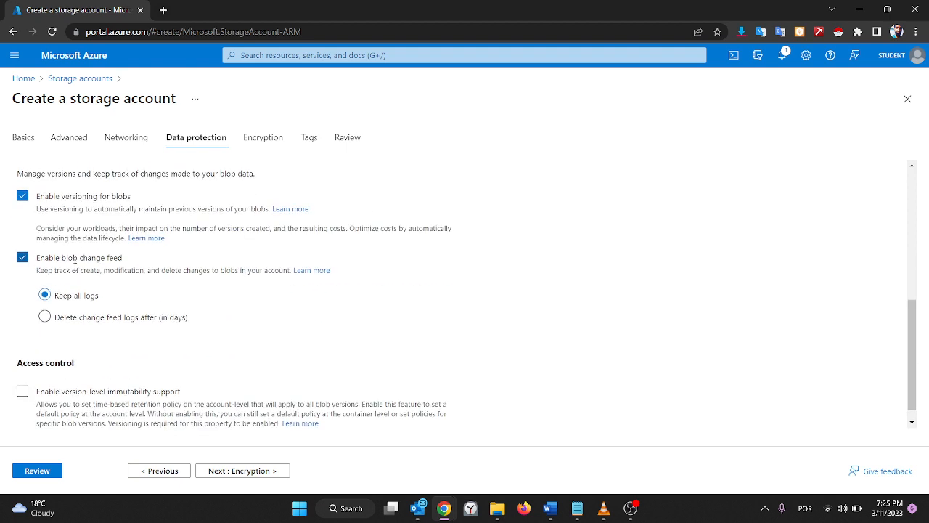
pyautogui.scroll(-1, 93, 330)
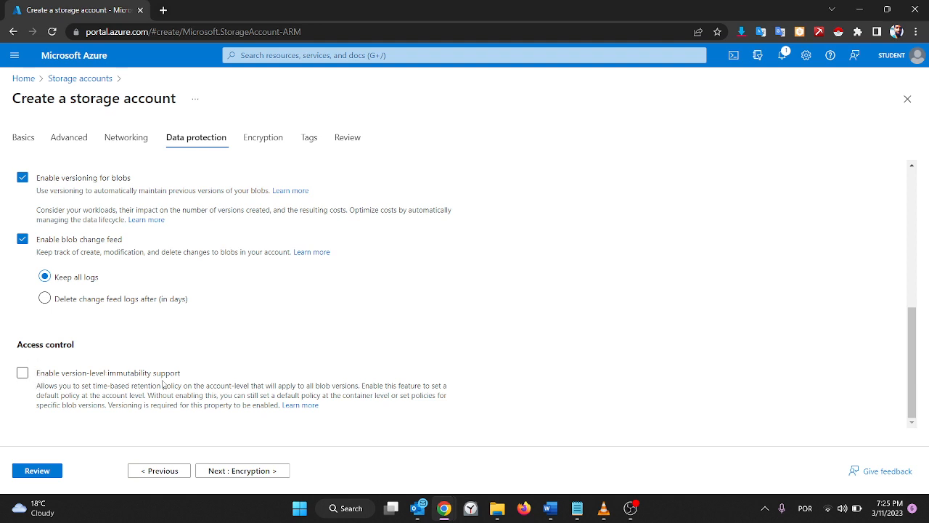
pyautogui.scroll(10, 164, 385)
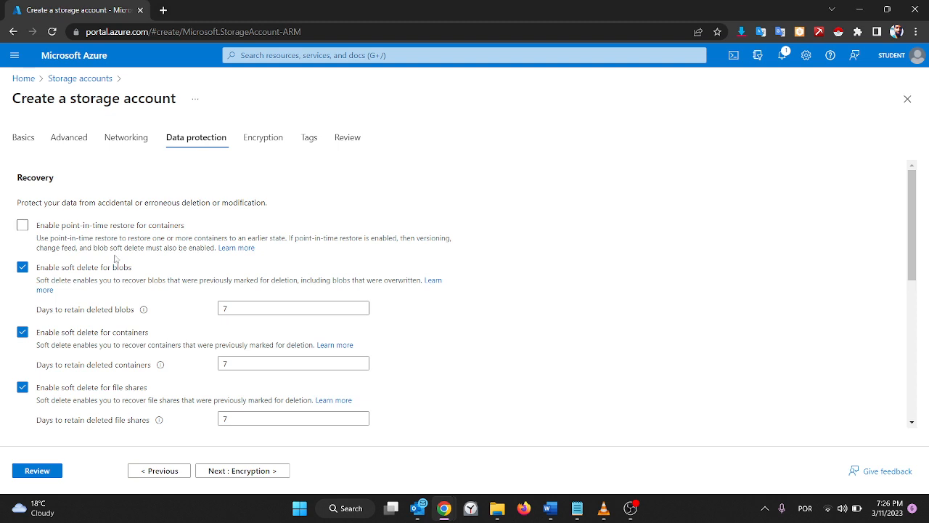
pyautogui.scroll(-5, 115, 258)
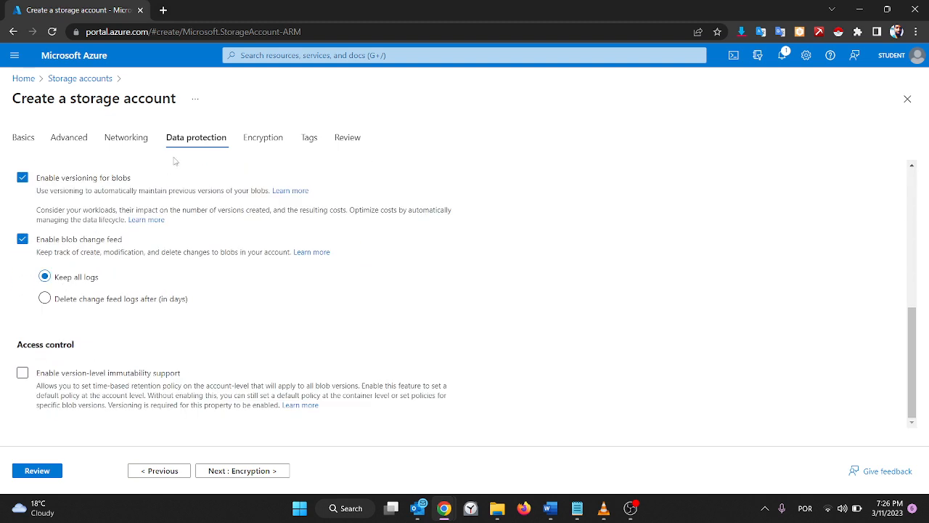
# Step: In the encryption settings, examine the customer-managed keys (CMK) option and set the encryption type back to Microsoft-managed keys (MMK)
pyautogui.click(258, 145)
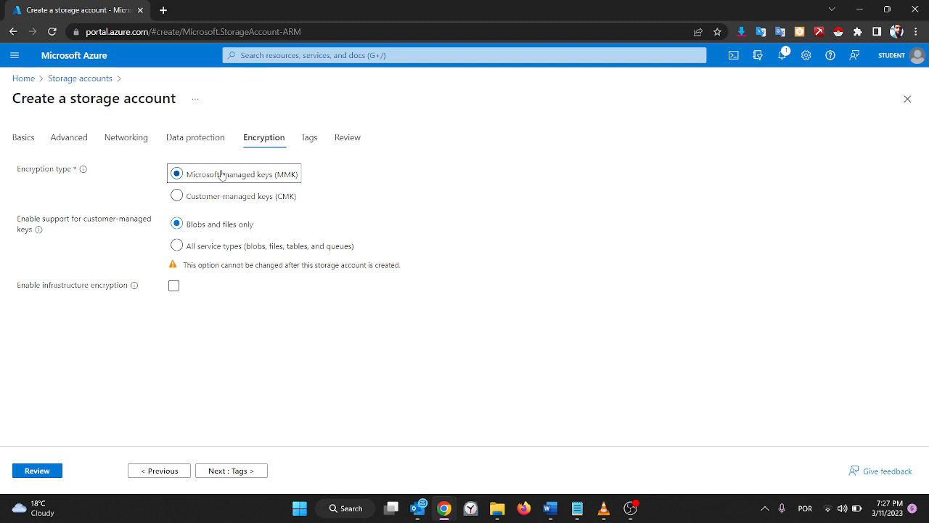
pyautogui.click(175, 199)
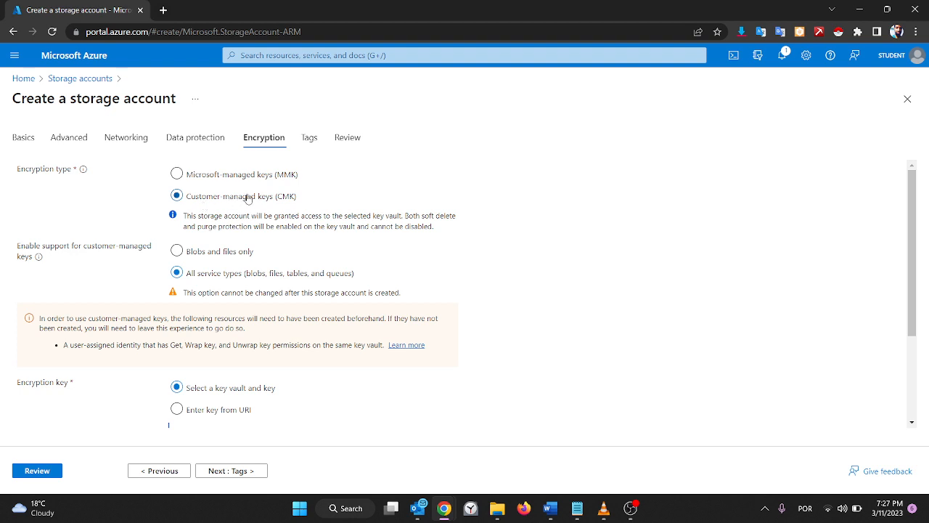
pyautogui.click(251, 178)
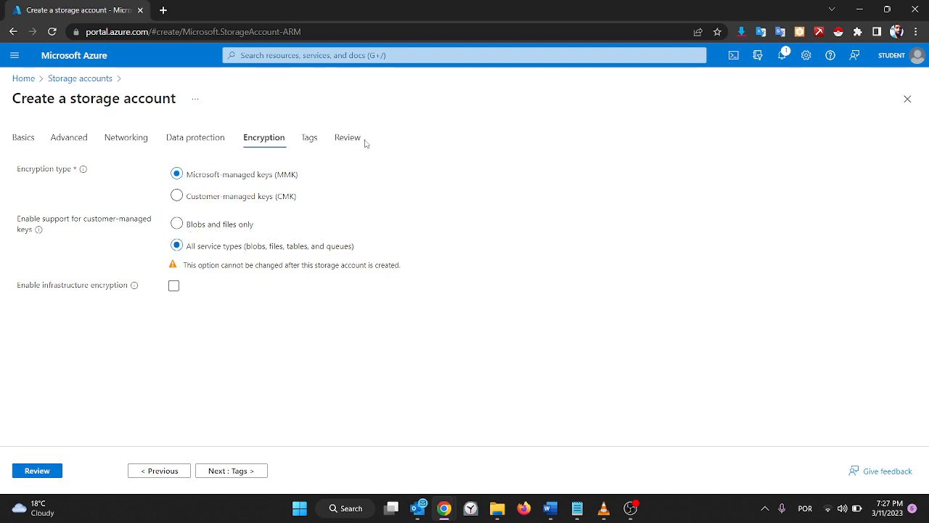
# Step: View the tag settings and check the tag name and value fields without adding a tag
pyautogui.click(314, 138)
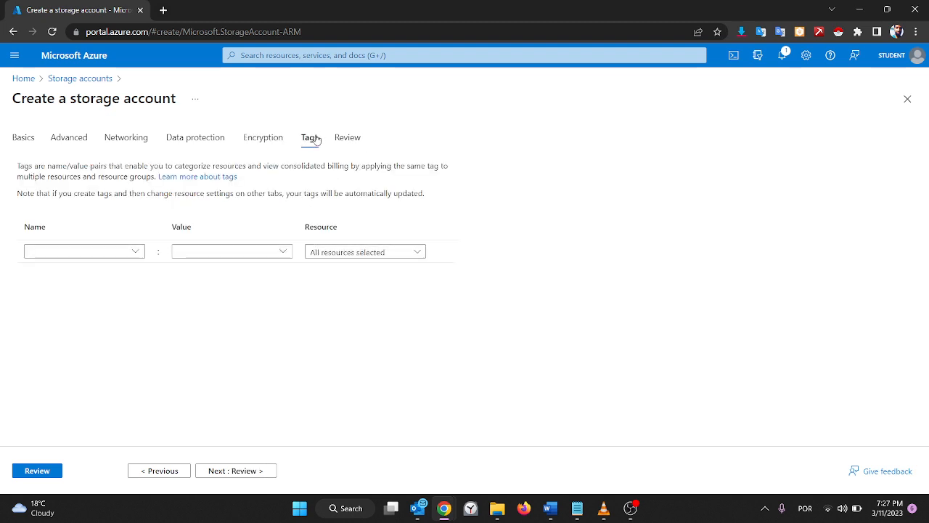
pyautogui.click(116, 253)
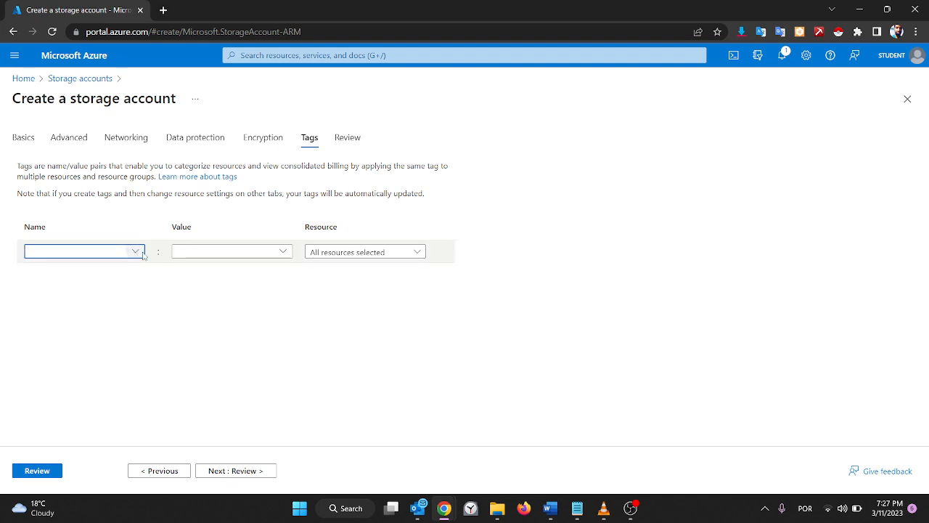
pyautogui.click(283, 253)
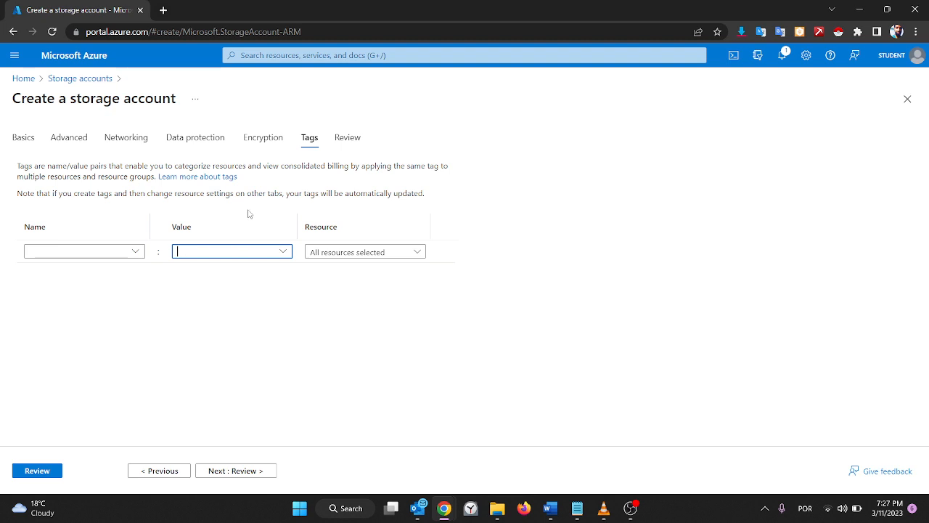
# Step: Review the configuration summary of firststorage159 and create the storage account
pyautogui.click(349, 141)
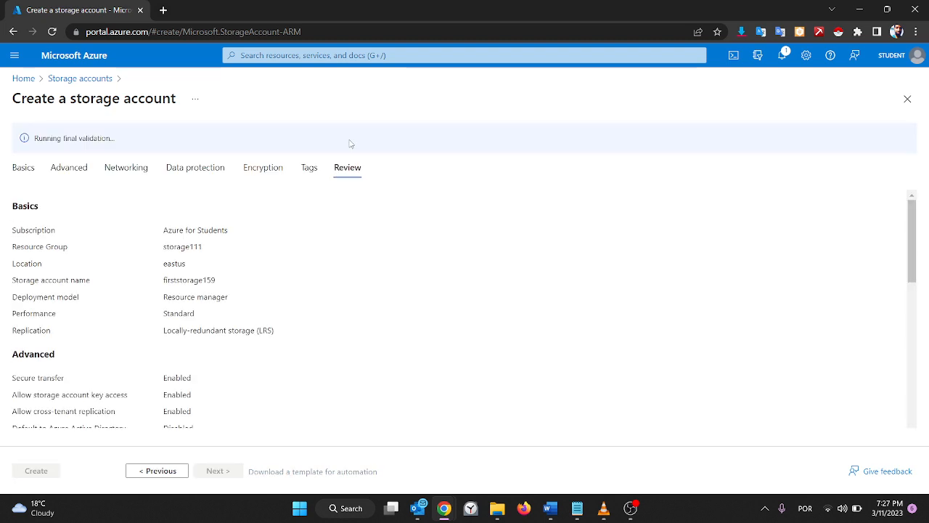
pyautogui.scroll(-10, 232, 279)
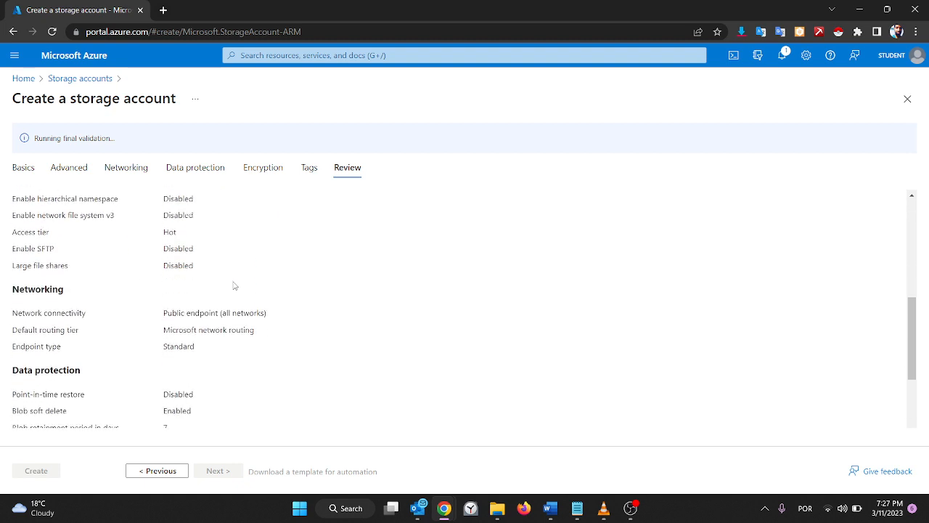
pyautogui.scroll(10, 234, 283)
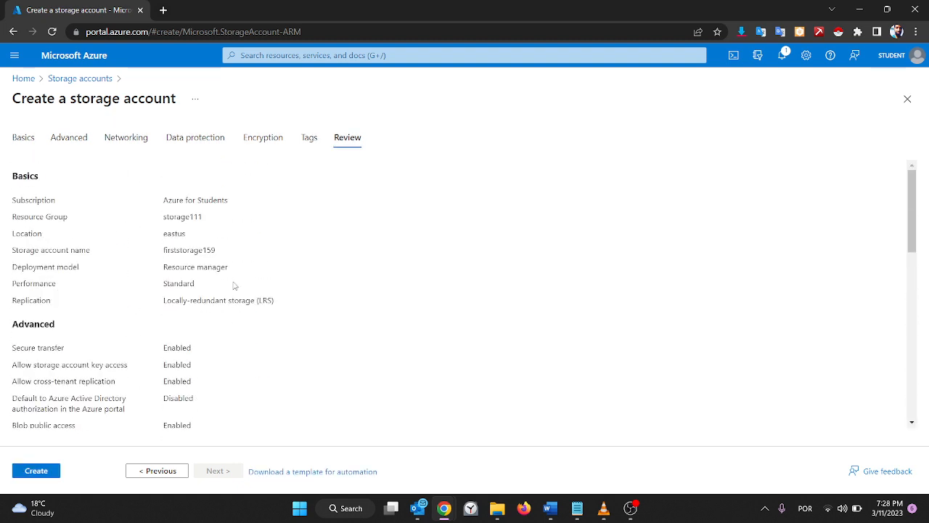
pyautogui.scroll(-3, 234, 285)
pyautogui.scroll(3, 234, 285)
pyautogui.click(25, 472)
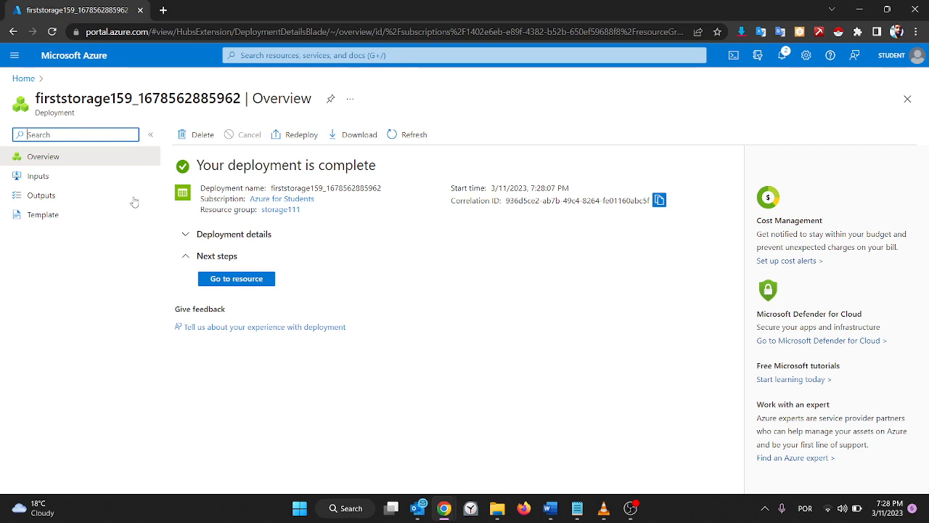
# Step: Open the storage111 resource group from the deployment page, open the firststorage159 storage account, and review its overview and properties
pyautogui.click(281, 209)
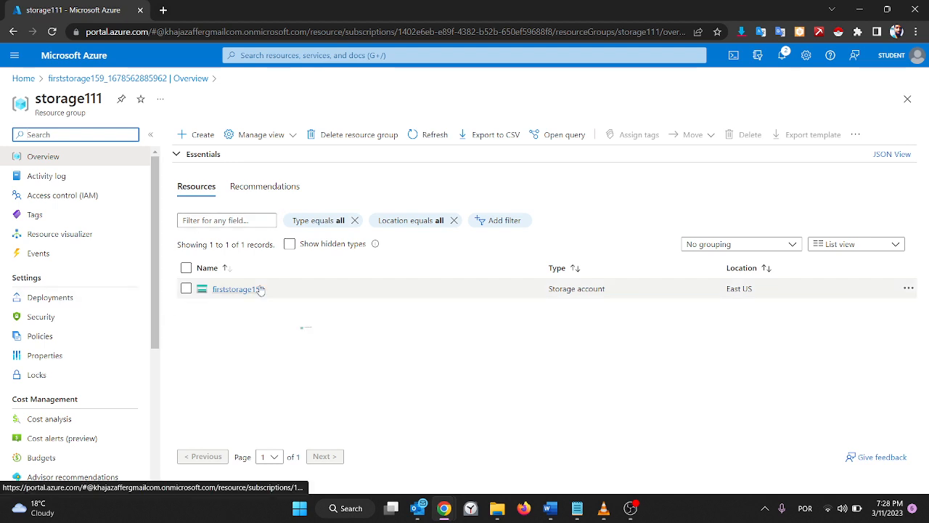
pyautogui.moveTo(258, 290)
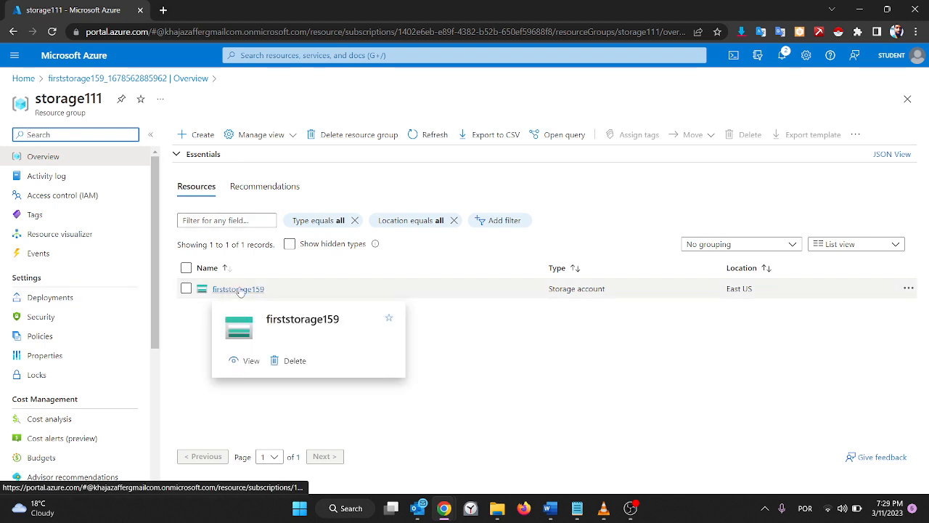
pyautogui.click(241, 290)
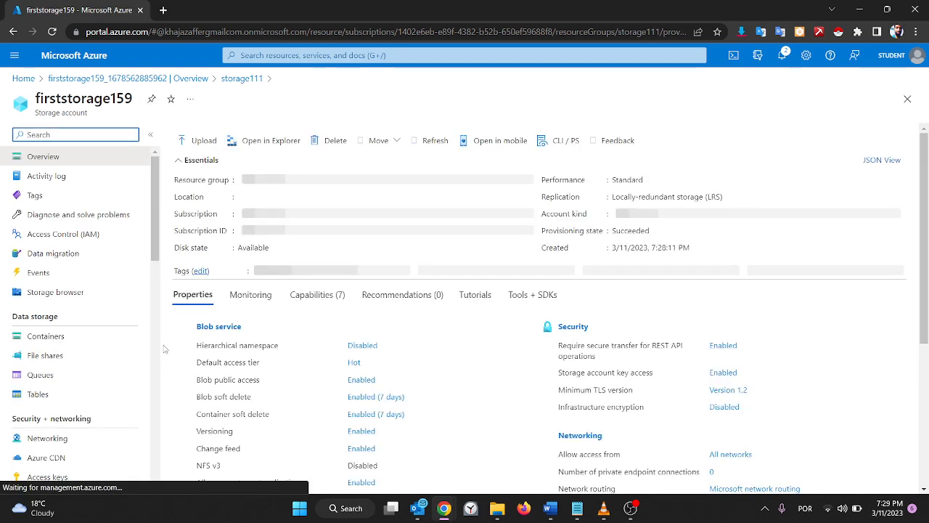
pyautogui.scroll(-2, 62, 378)
pyautogui.scroll(-4, 180, 376)
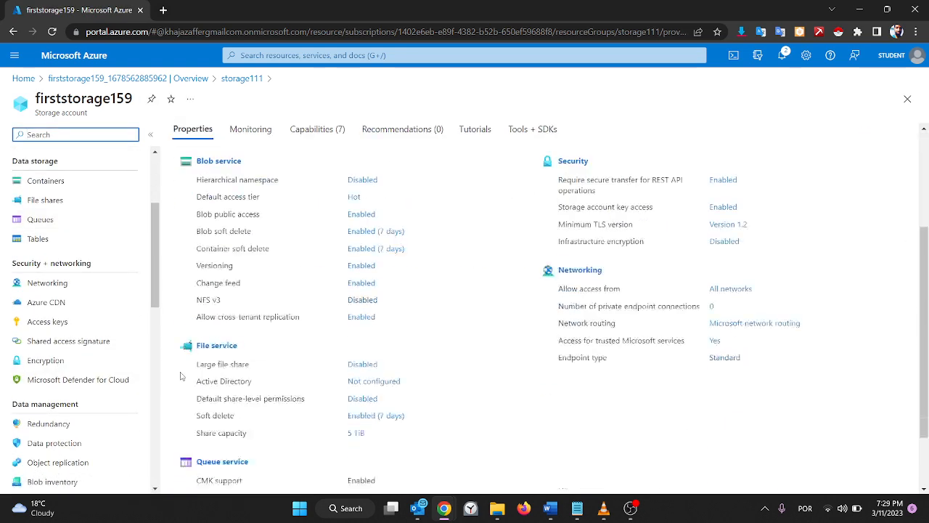
pyautogui.scroll(4, 180, 375)
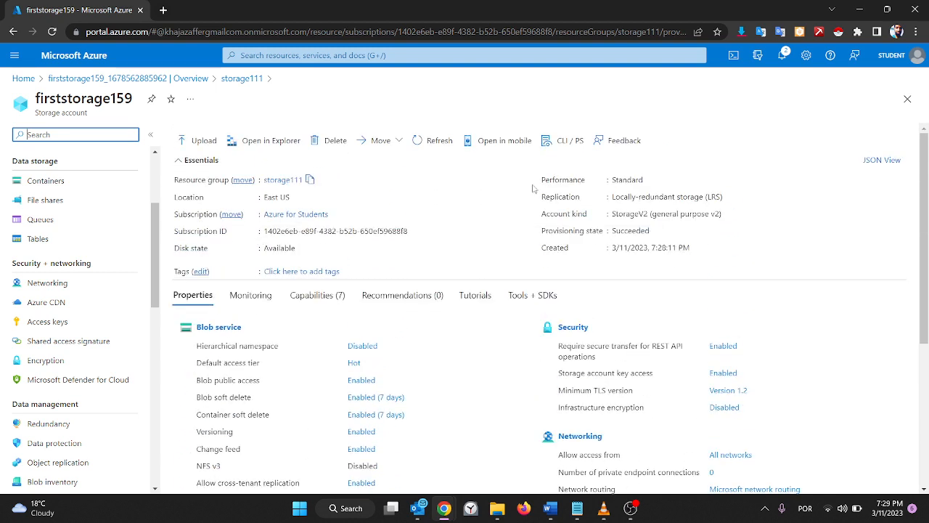
pyautogui.moveTo(631, 183)
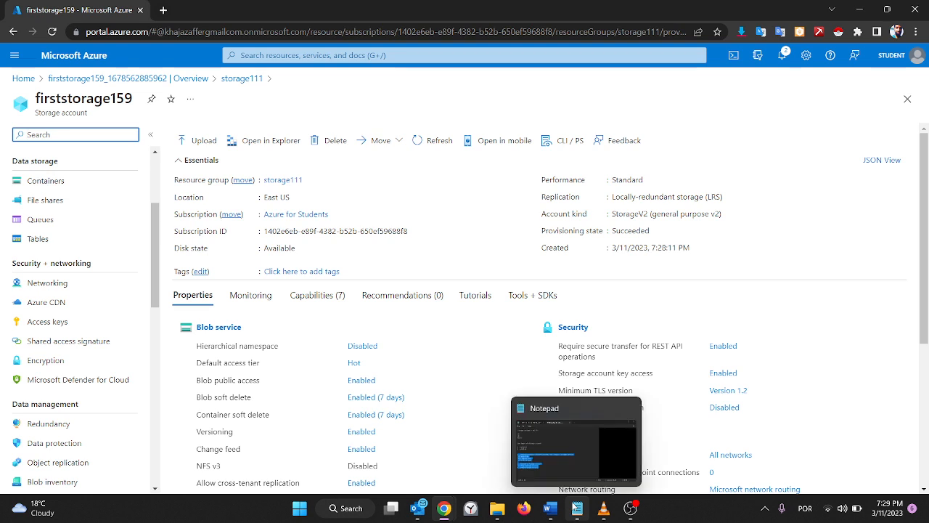
# Step: Switch to the Notepad notes and add the line "1. standard" directly above the containers entry
pyautogui.click(577, 508)
pyautogui.click(620, 314)
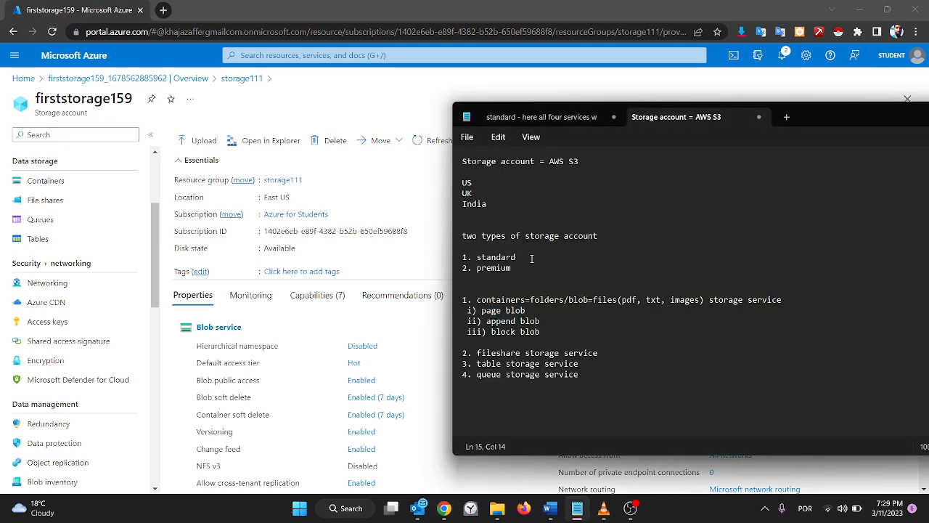
pyautogui.moveTo(520, 258); pyautogui.dragTo(464, 260)
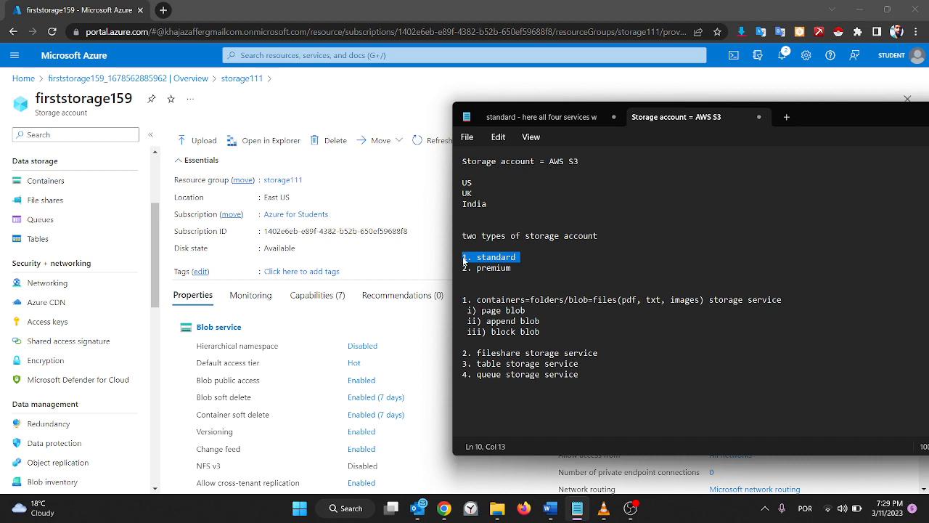
pyautogui.click(458, 291)
pyautogui.press('Return')
pyautogui.press('Return')
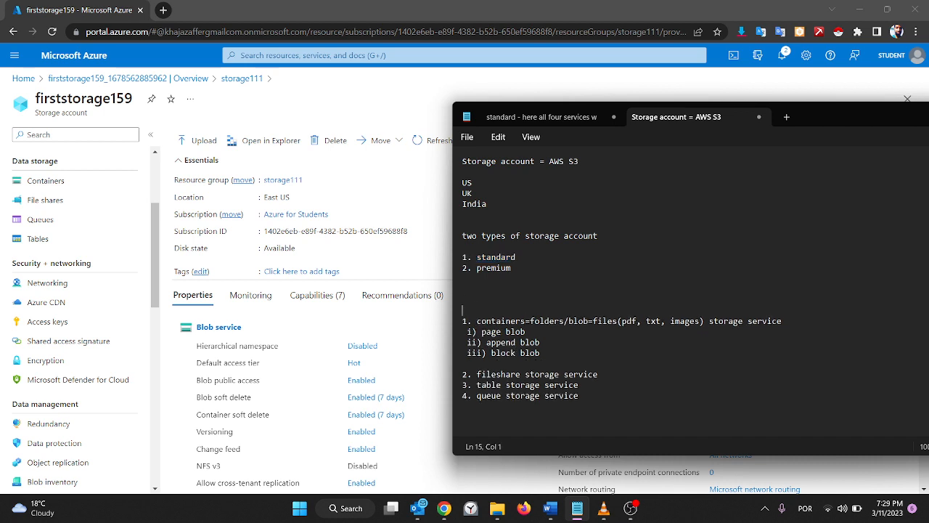
pyautogui.write('1. standard')
# Step: Highlight the new standard heading and the list of storage services beneath it, from containers to queue storage
pyautogui.moveTo(517, 310); pyautogui.dragTo(453, 308)
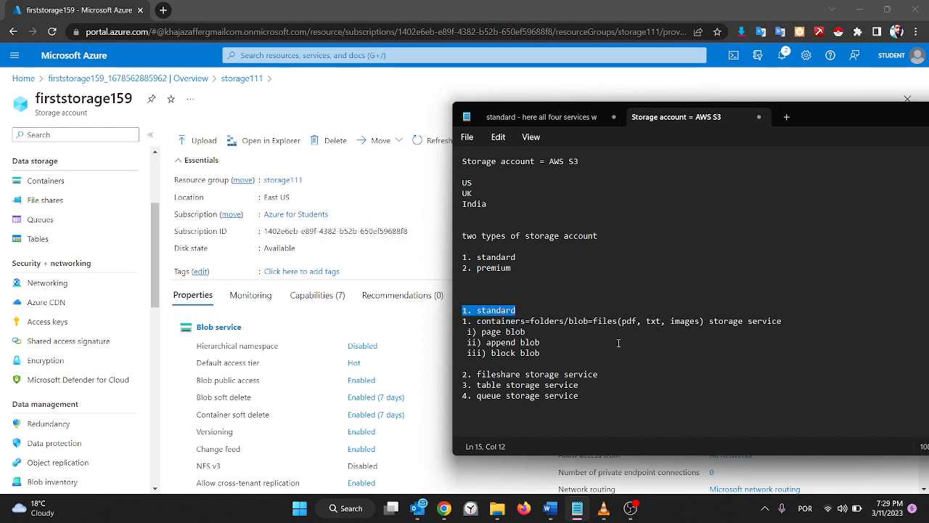
pyautogui.click(713, 411)
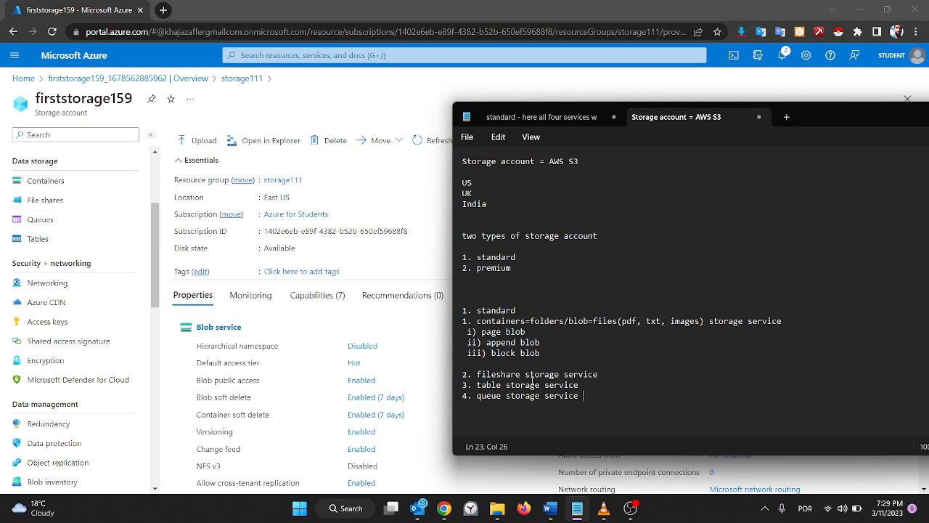
pyautogui.moveTo(569, 385); pyautogui.dragTo(464, 311)
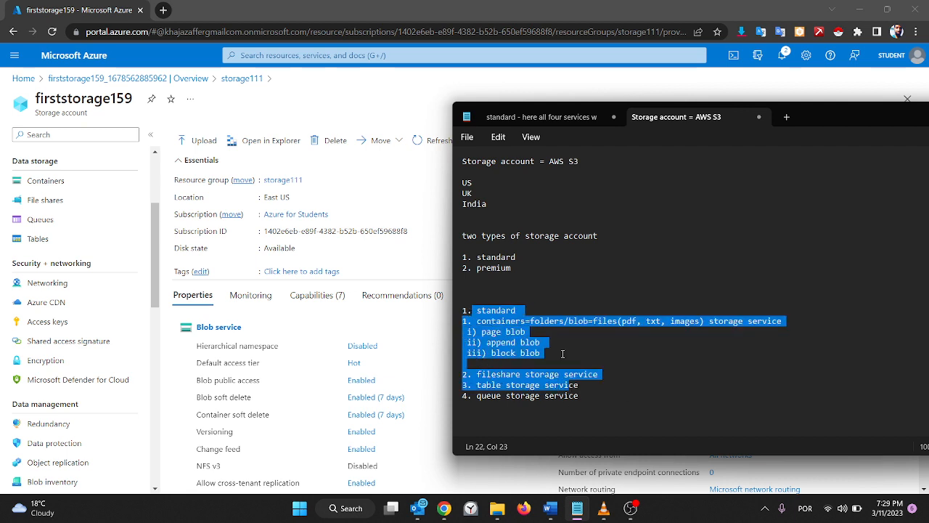
pyautogui.moveTo(603, 393); pyautogui.dragTo(459, 320)
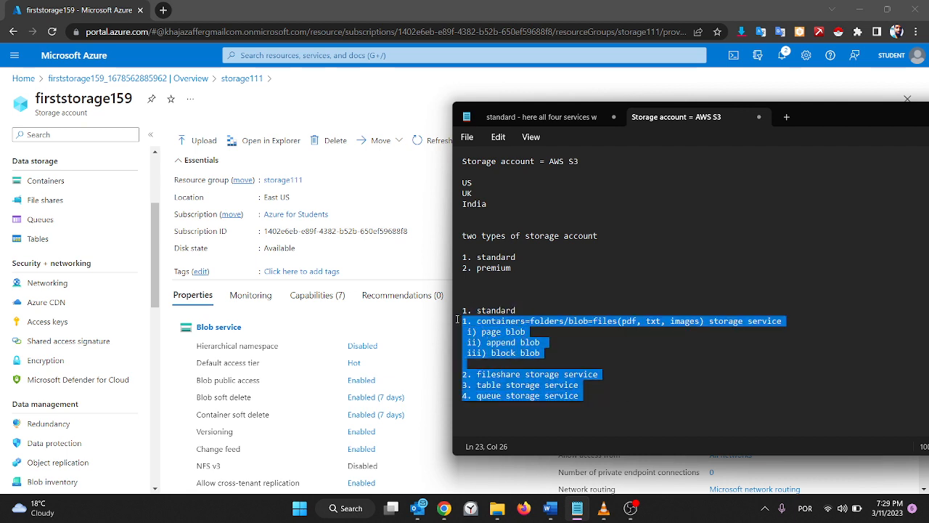
# Step: Switch back to the Azure portal in the browser and duplicate the firststorage159 page in a second tab
pyautogui.click(353, 208)
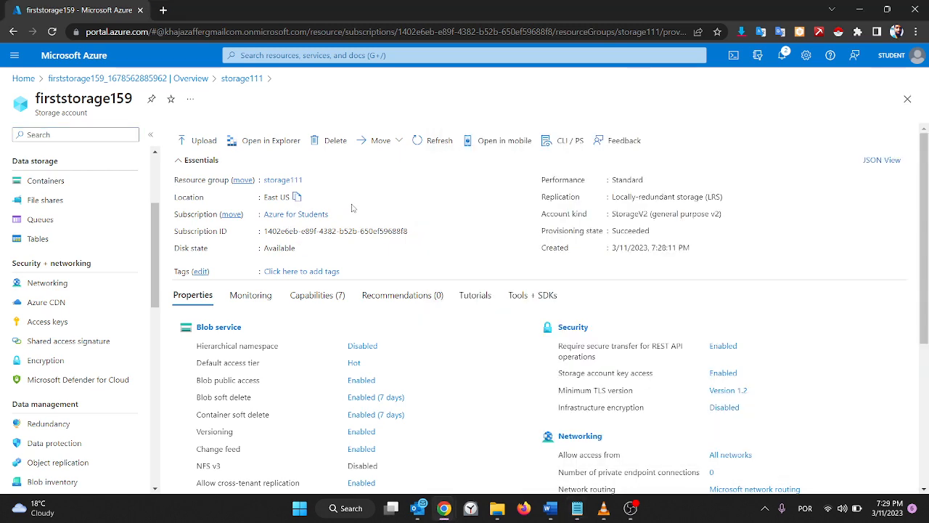
pyautogui.rightClick(56, 8)
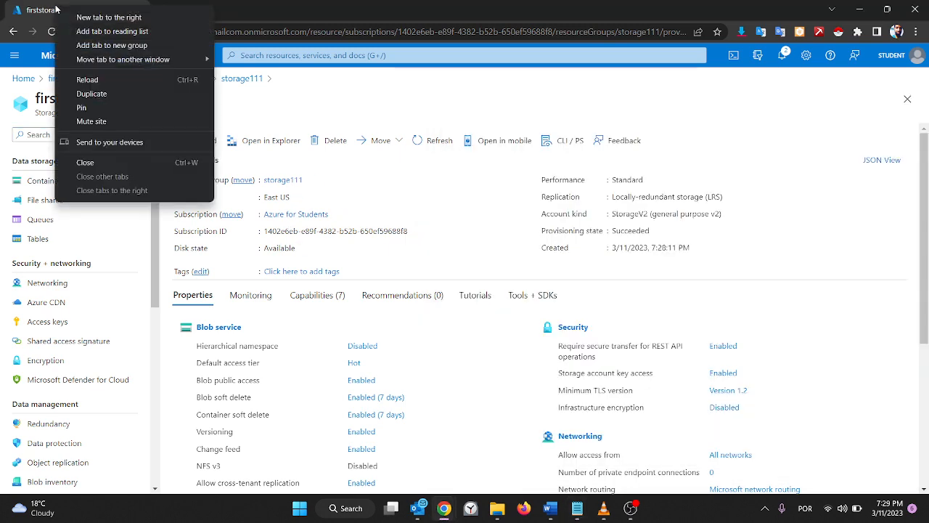
pyautogui.press('Escape')
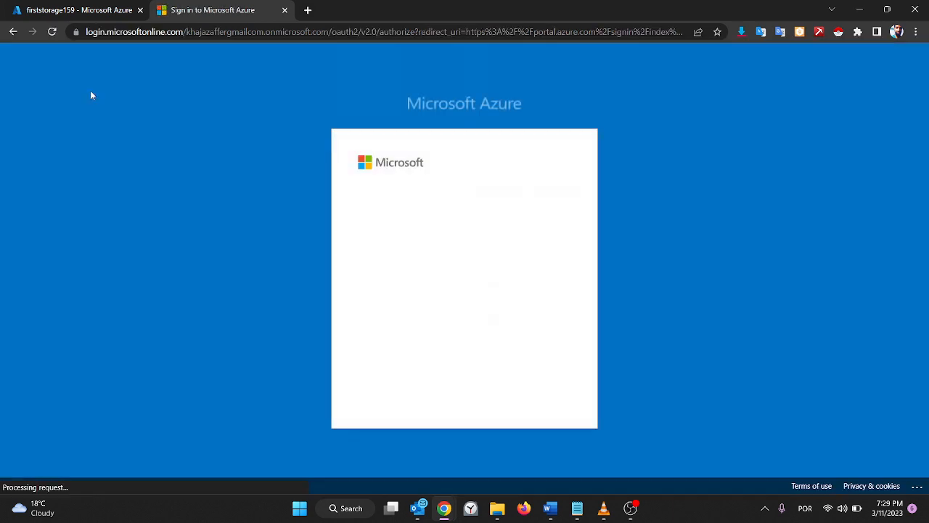
pyautogui.click(114, 7)
pyautogui.click(214, 10)
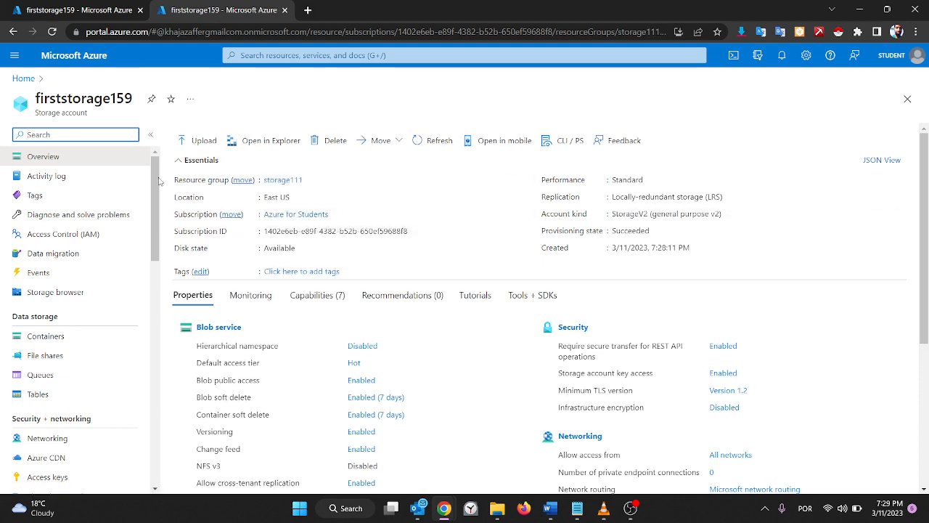
# Step: In the duplicated tab, go to the portal home, open the storage accounts list and start creating a new storage account
pyautogui.click(26, 79)
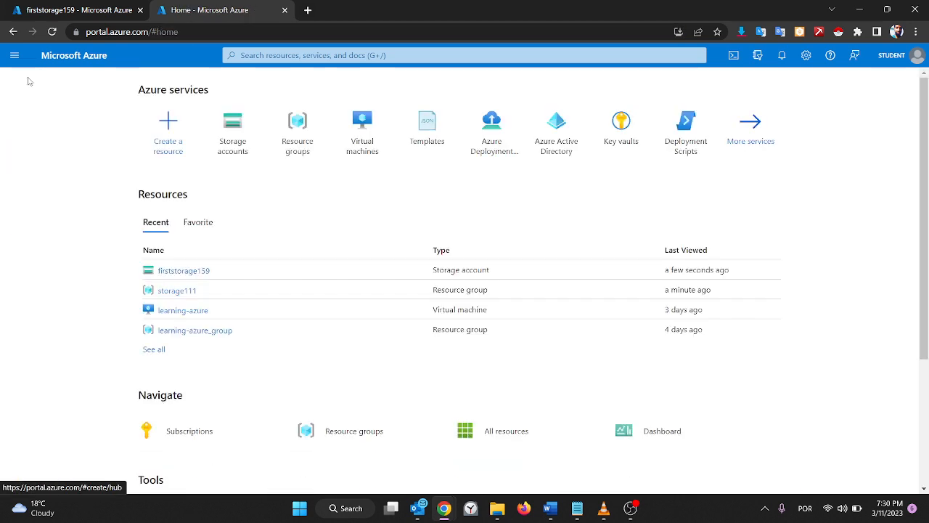
pyautogui.click(179, 151)
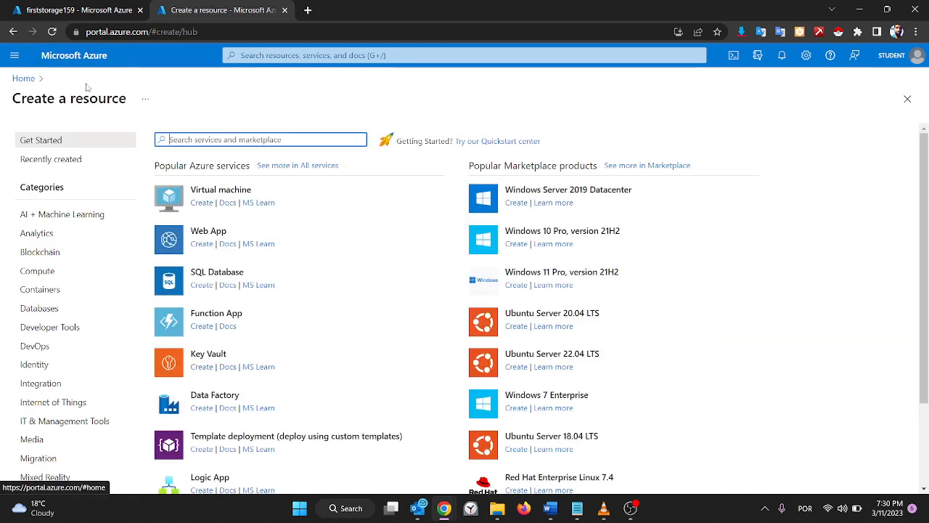
pyautogui.click(13, 31)
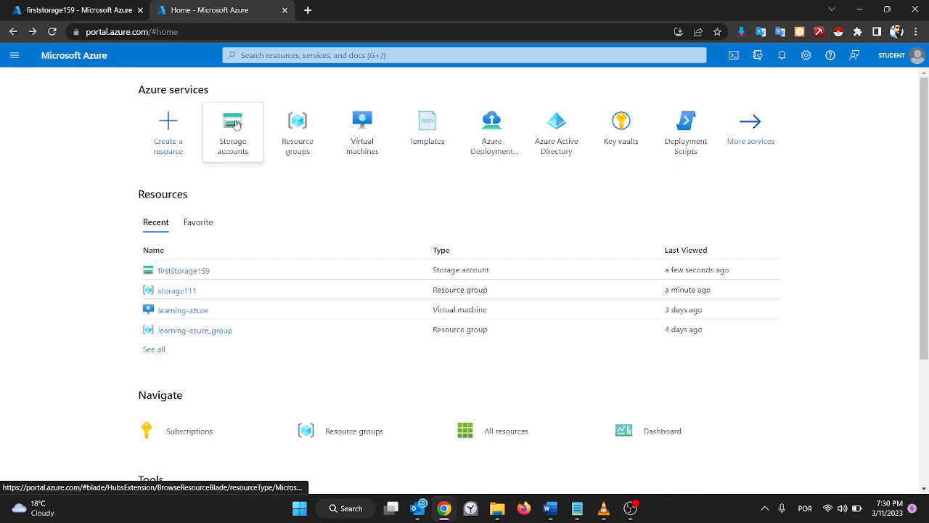
pyautogui.click(235, 125)
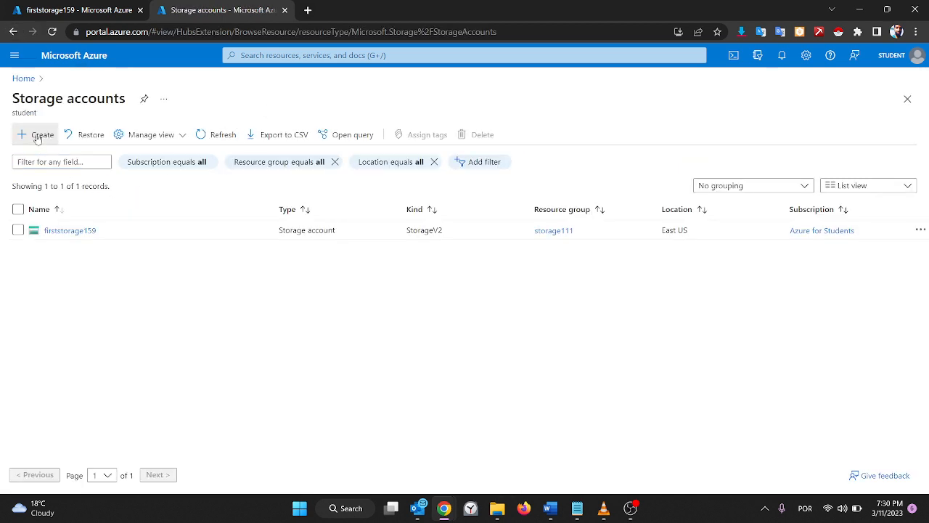
pyautogui.click(37, 136)
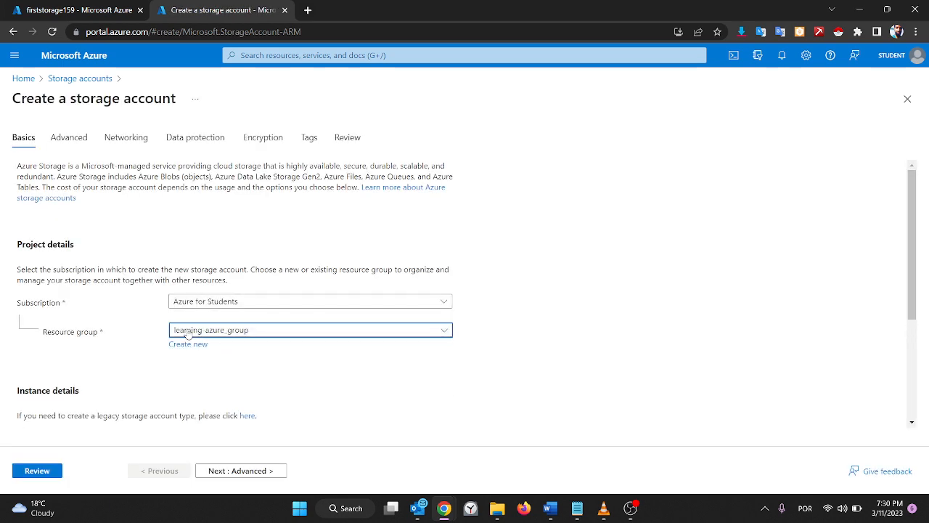
# Step: Assign the new storage account to the existing resource group storage111
pyautogui.click(187, 329)
pyautogui.click(184, 392)
pyautogui.scroll(-3, 185, 400)
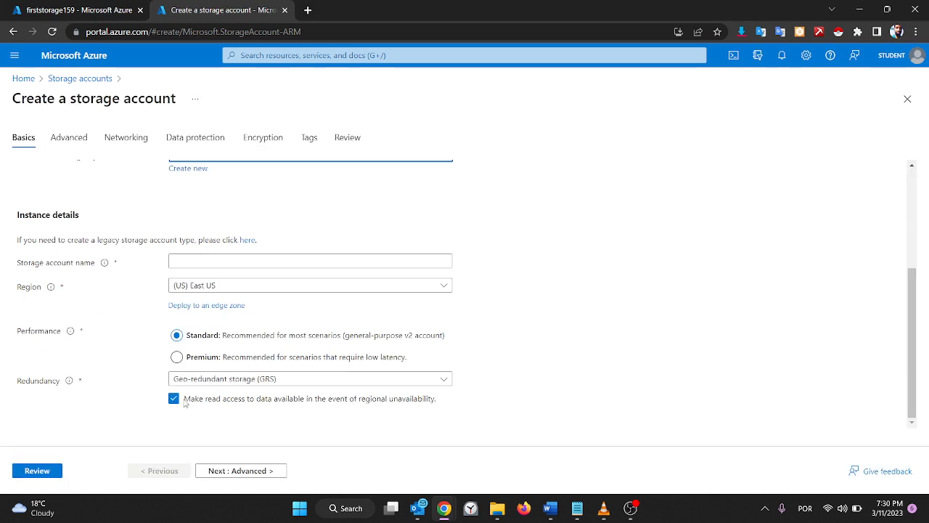
# Step: Set performance to Premium with the File shares account type, and keep Locally-redundant storage (LRS) after viewing the redundancy options
pyautogui.click(178, 358)
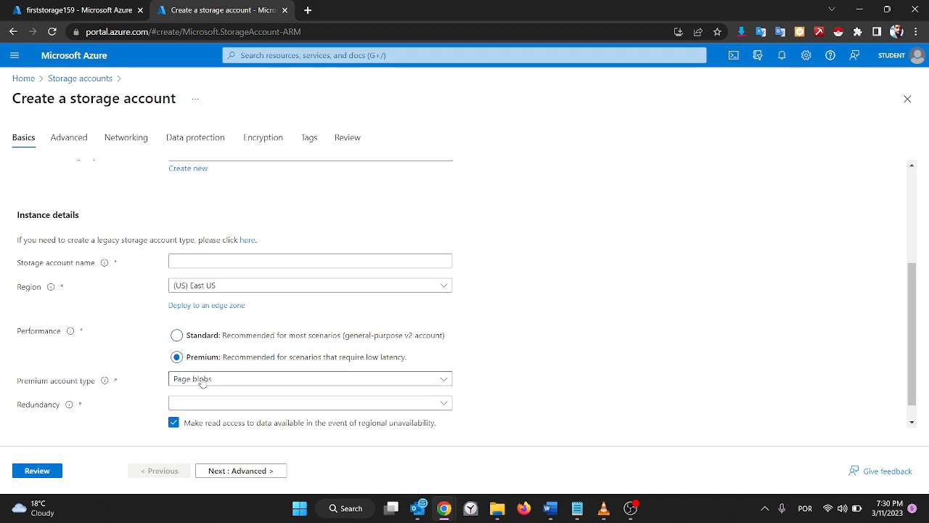
pyautogui.click(202, 380)
pyautogui.scroll(-1, 202, 383)
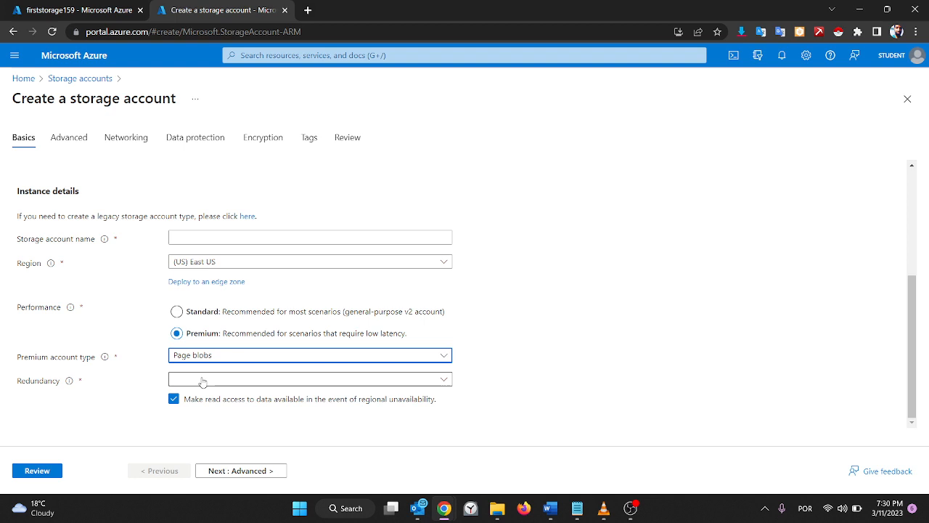
pyautogui.click(236, 357)
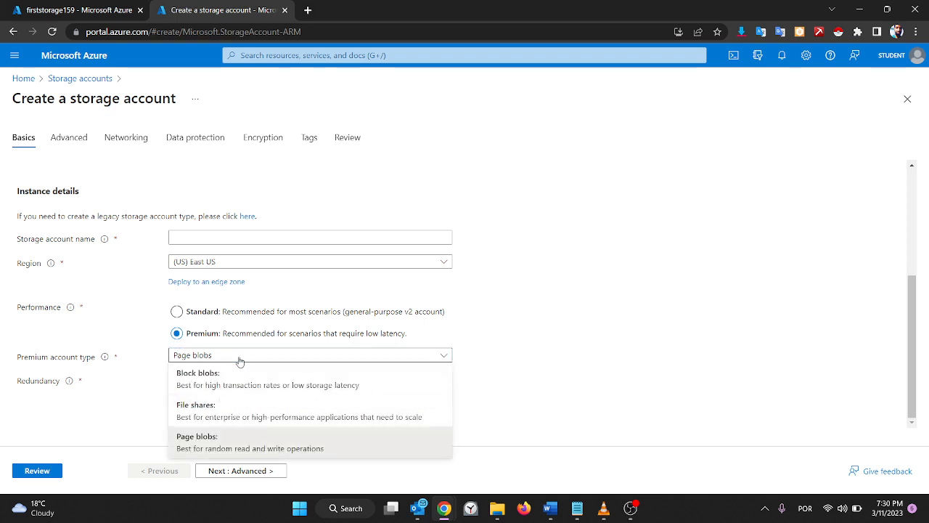
pyautogui.click(213, 404)
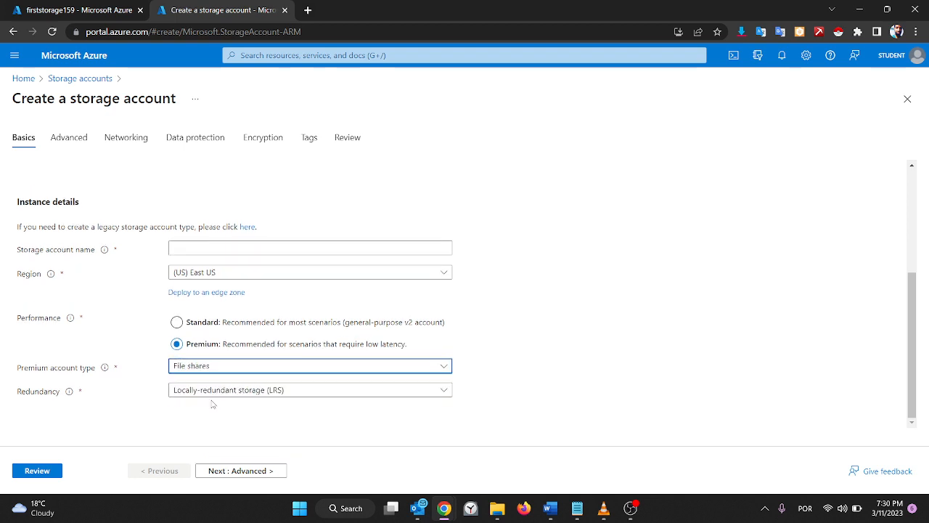
pyautogui.click(254, 391)
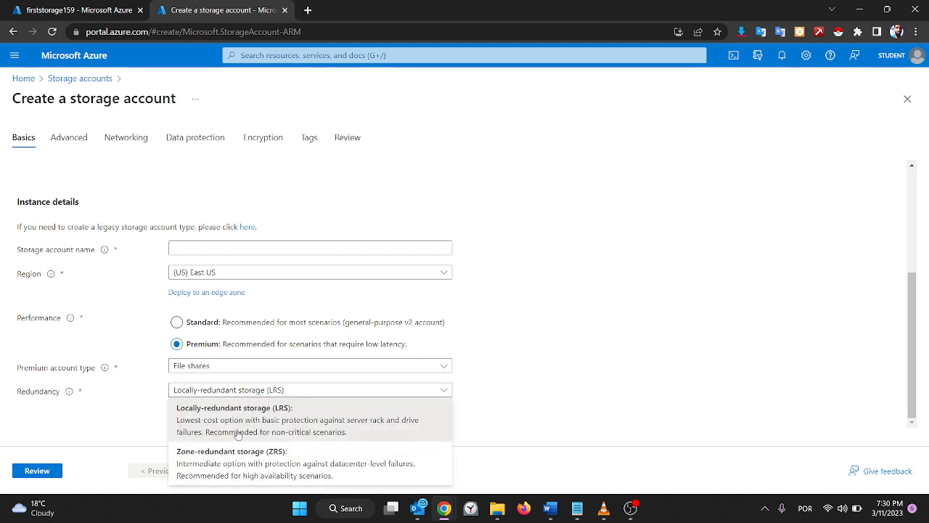
pyautogui.click(80, 395)
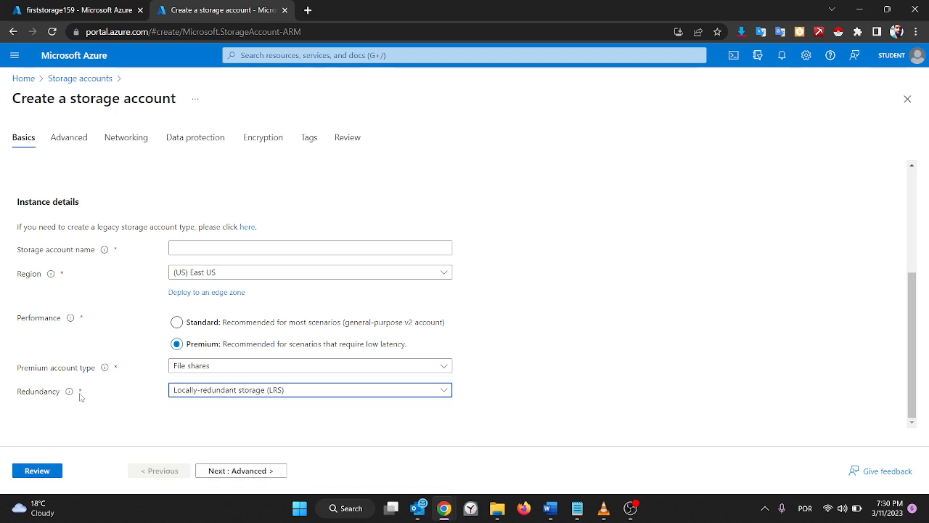
# Step: Try to validate the new account's configuration without a name, and look through its summary
pyautogui.click(32, 475)
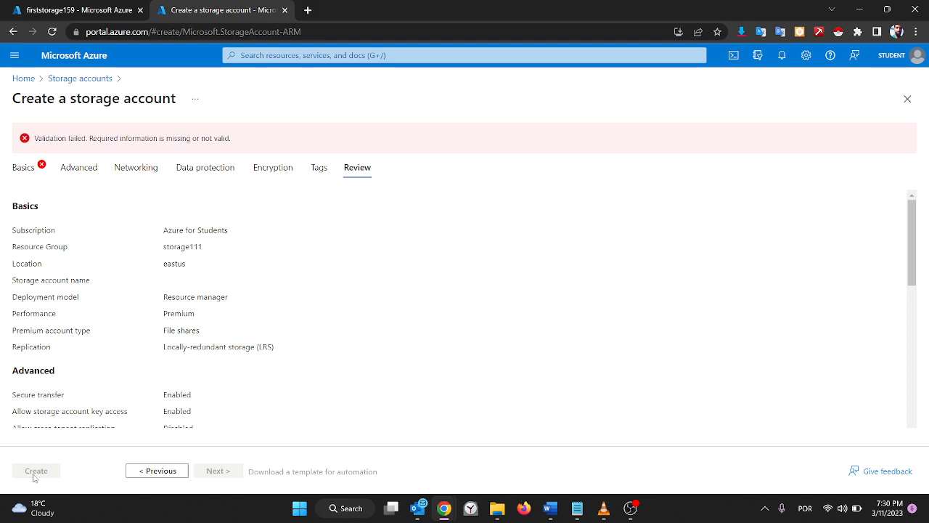
pyautogui.scroll(-5, 119, 348)
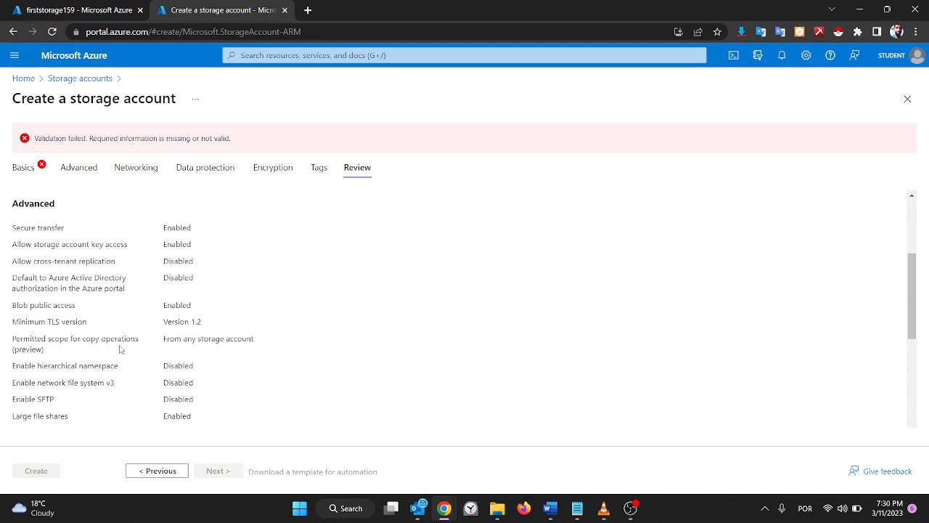
pyautogui.scroll(5, 119, 349)
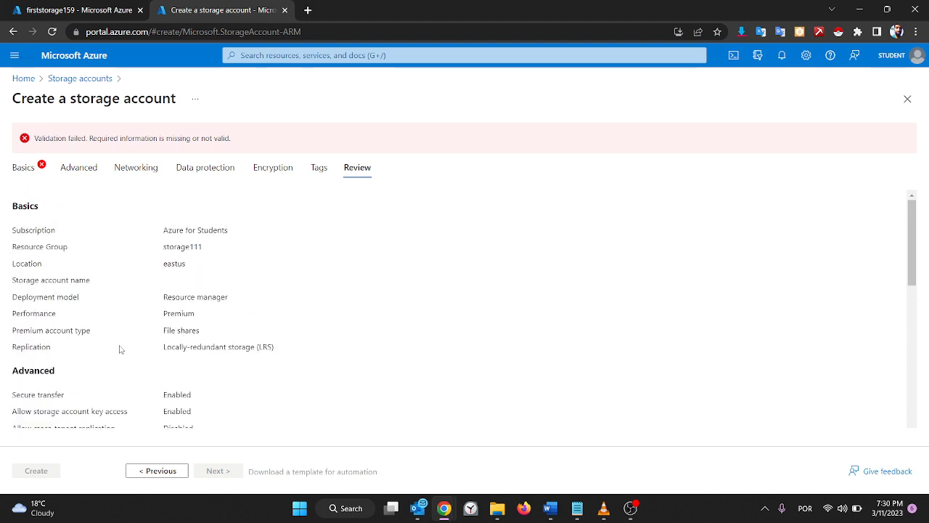
# Step: Return to the basic settings and name the storage account secondfileshares159
pyautogui.click(22, 167)
pyautogui.scroll(-3, 123, 307)
pyautogui.scroll(1, 123, 307)
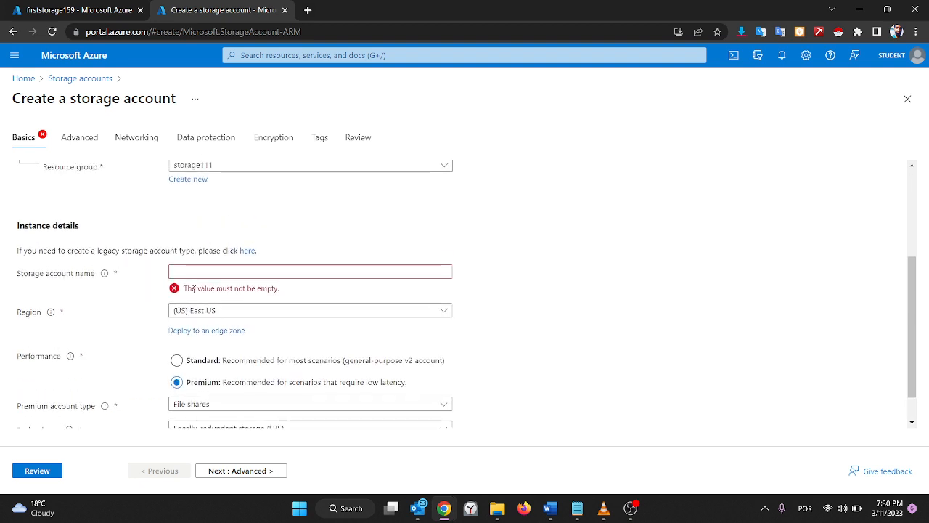
pyautogui.click(232, 274)
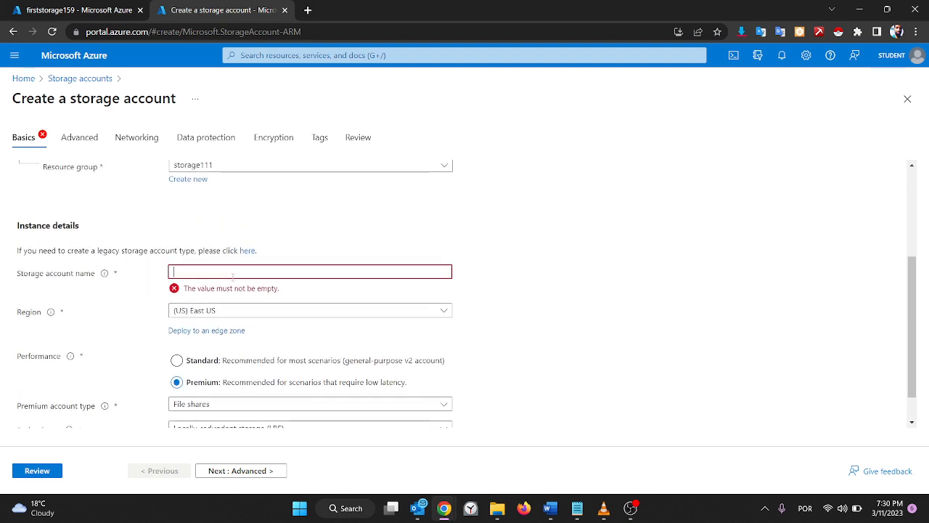
pyautogui.write('second')
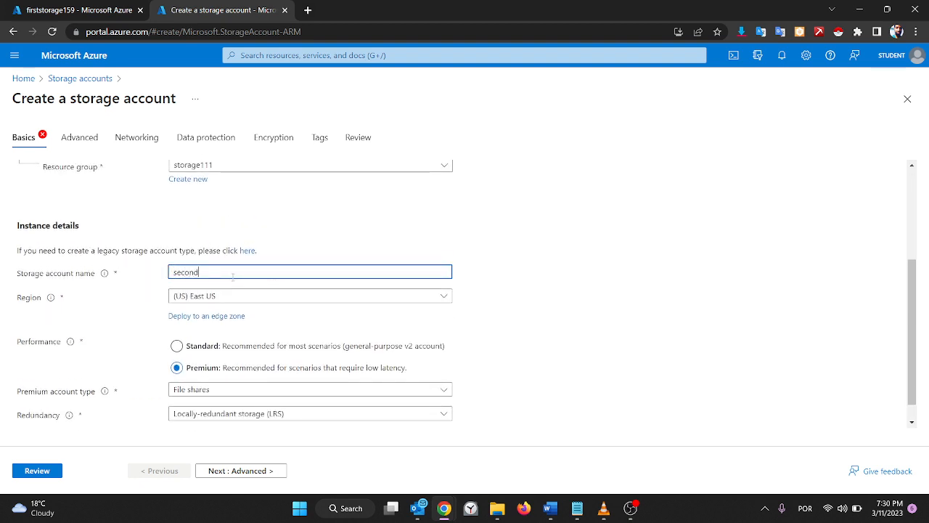
pyautogui.write('fileshares')
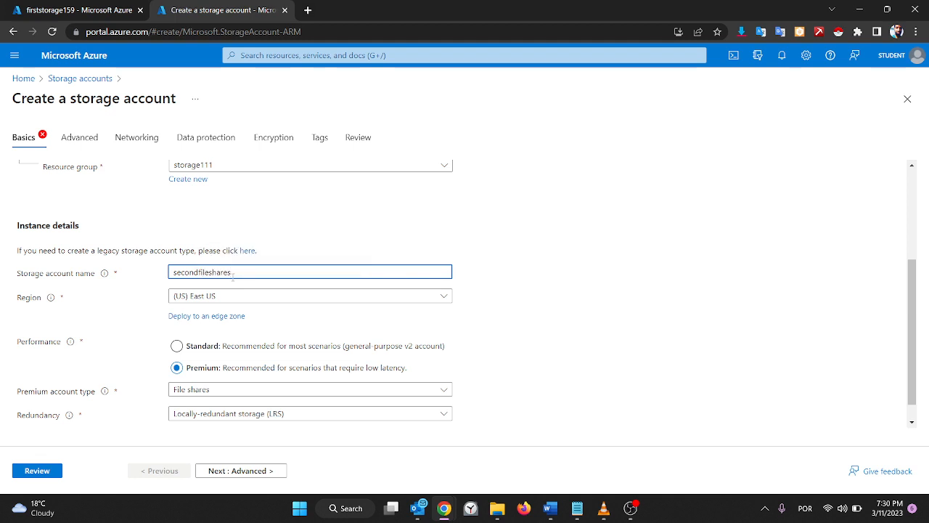
pyautogui.write('159')
pyautogui.click(515, 308)
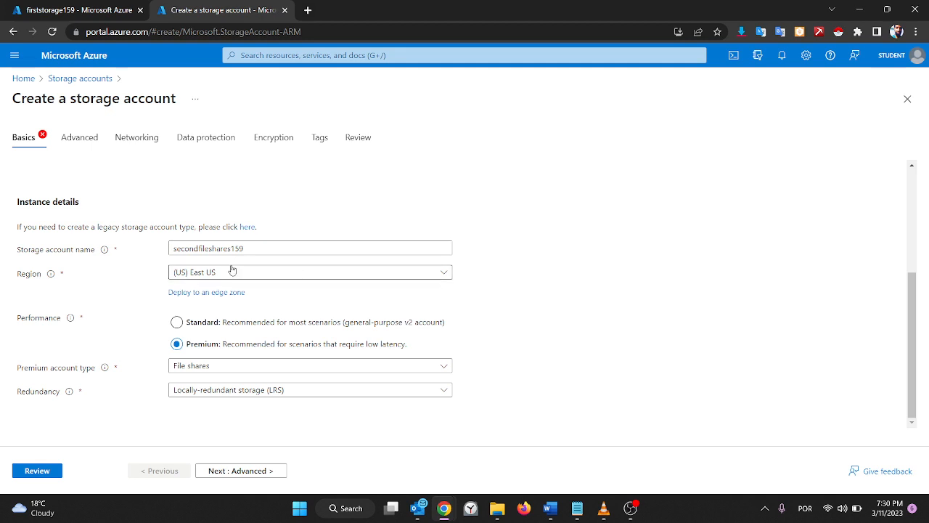
# Step: Review the configuration summary of secondfileshares159 and create the storage account
pyautogui.click(38, 471)
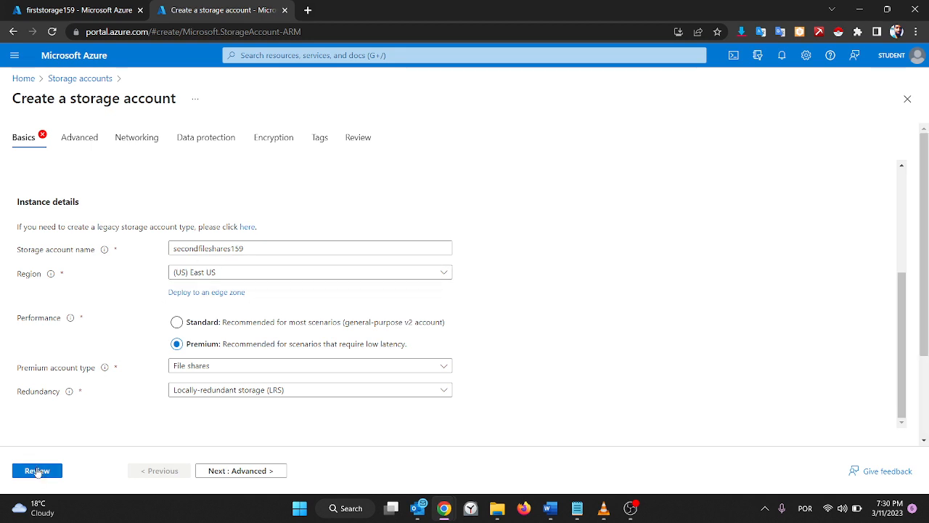
pyautogui.scroll(-7, 213, 347)
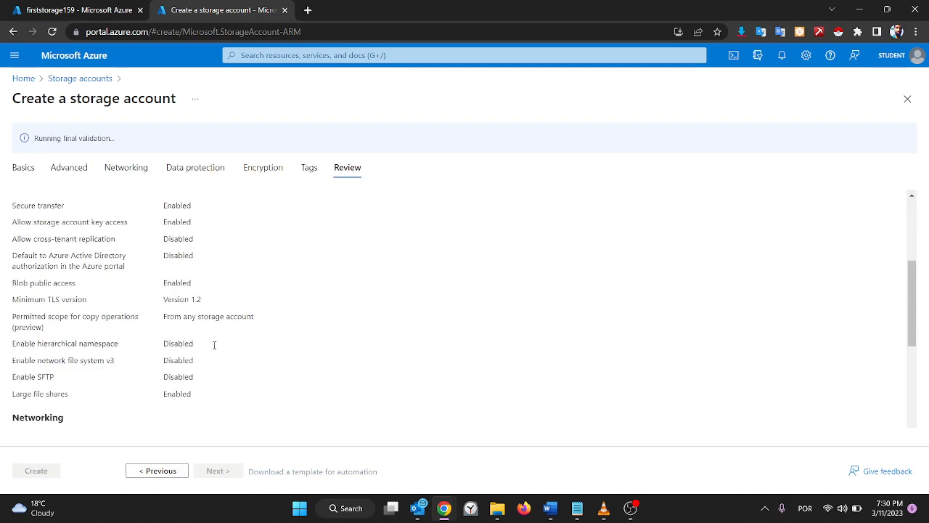
pyautogui.scroll(7, 213, 348)
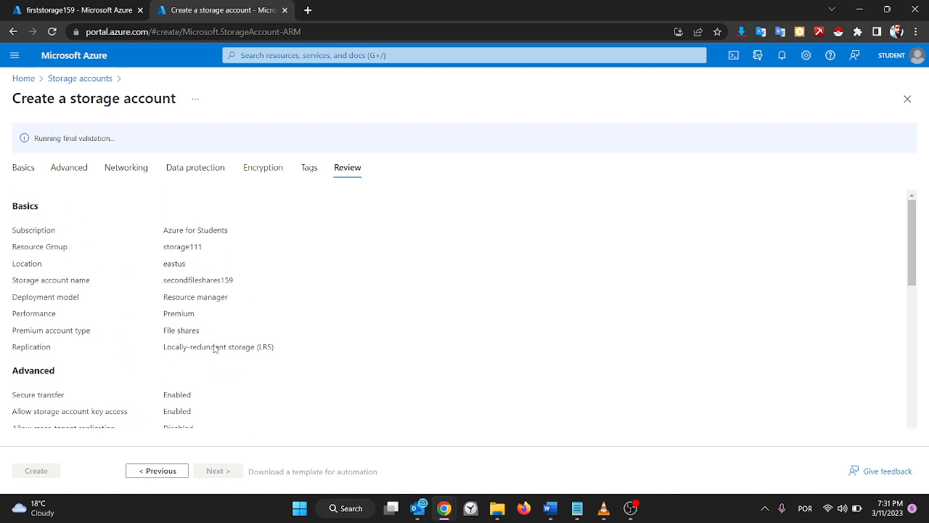
pyautogui.scroll(1, 78, 355)
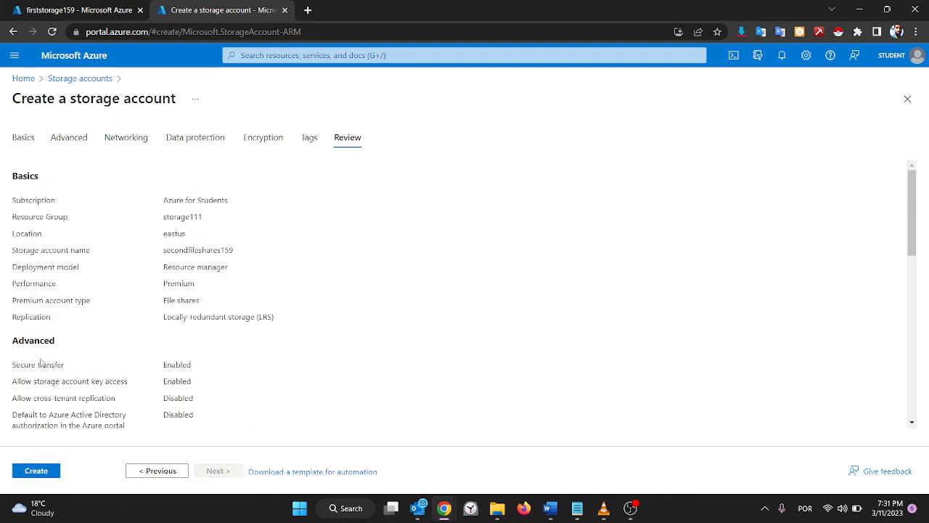
pyautogui.click(31, 470)
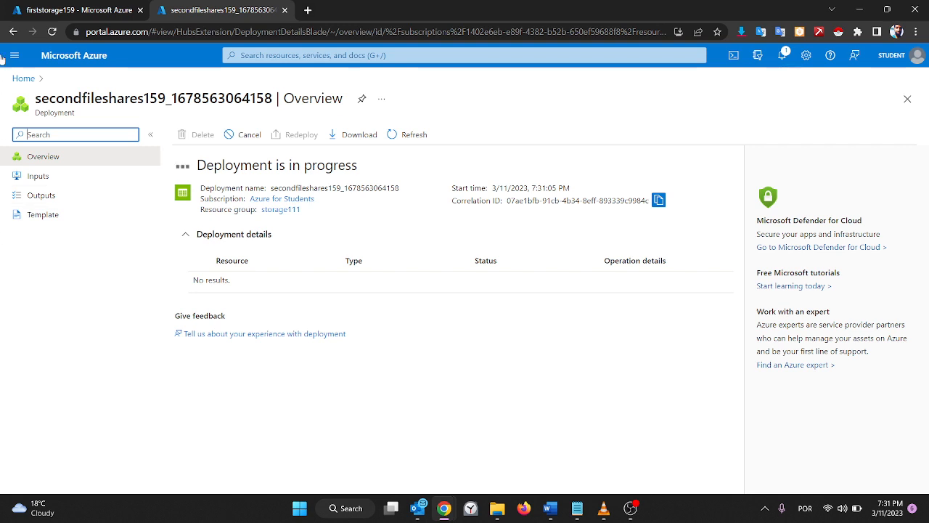
# Step: Review firststorage159's blob, file, queue and table service properties, and check the deployment progress of secondfileshares159
pyautogui.click(95, 6)
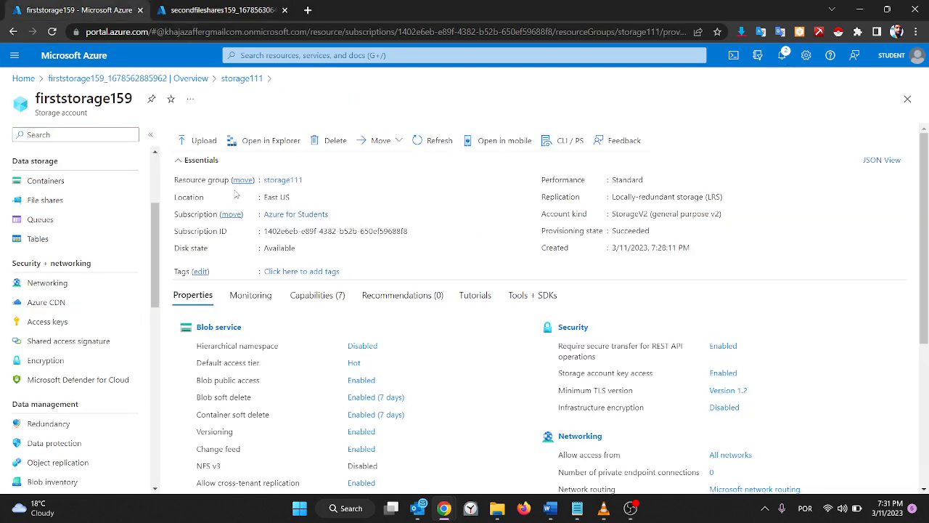
pyautogui.scroll(-1, 325, 374)
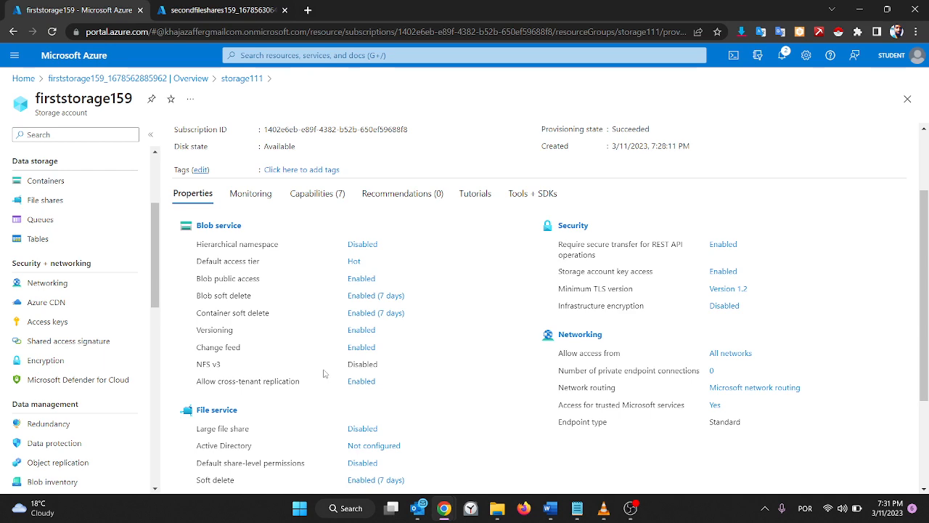
pyautogui.scroll(-2, 325, 373)
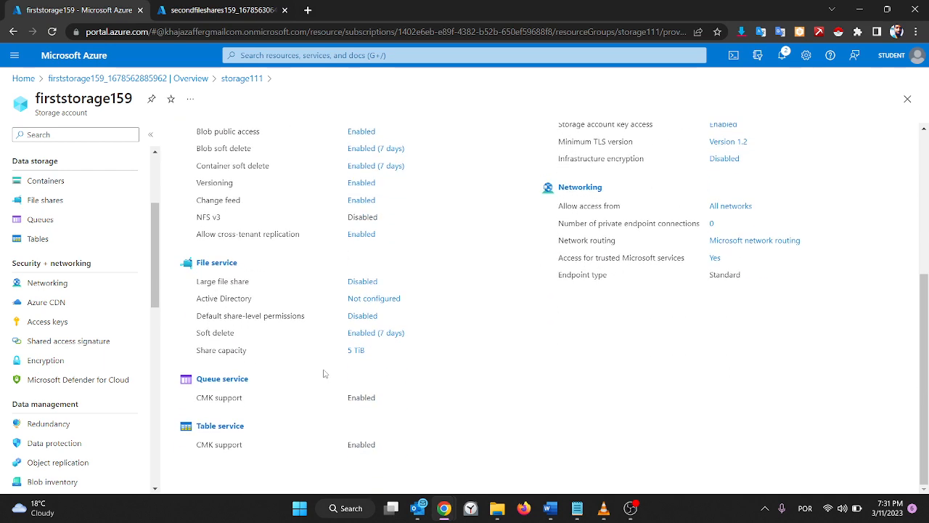
pyautogui.scroll(4, 319, 356)
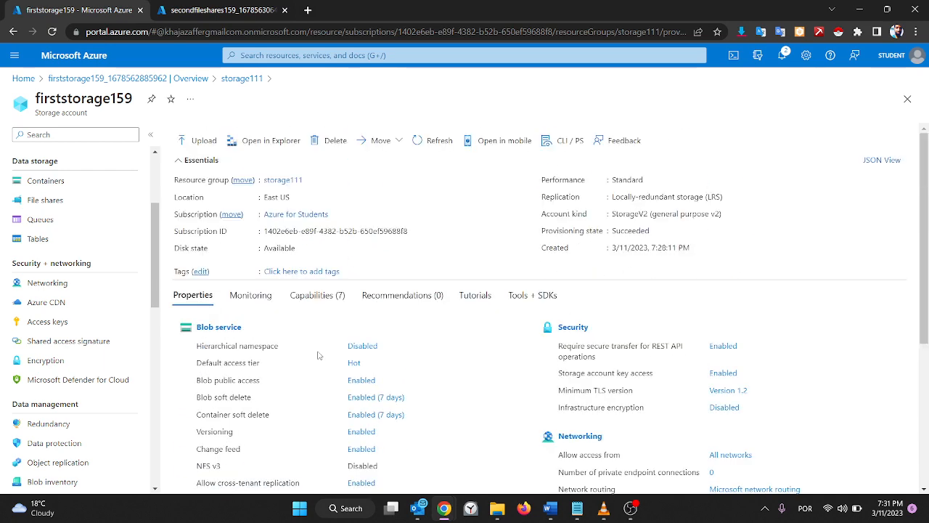
pyautogui.click(211, 10)
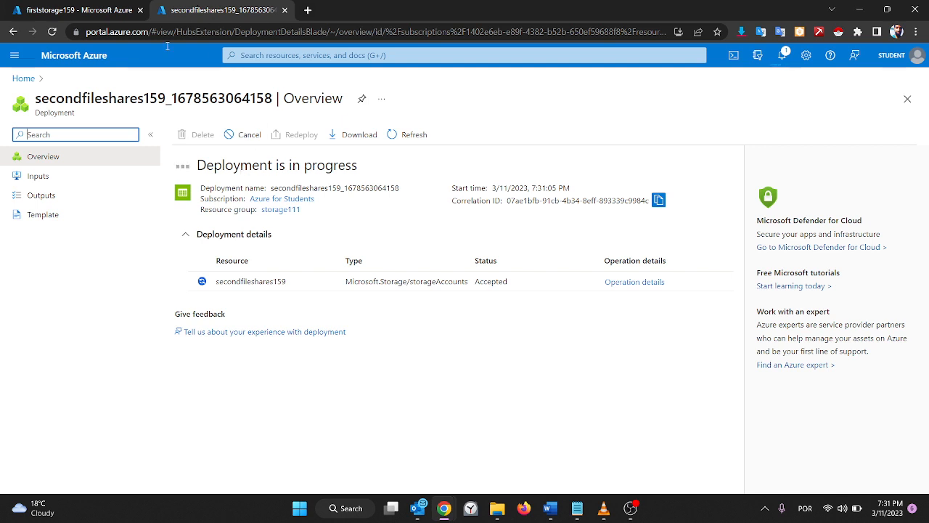
pyautogui.click(105, 9)
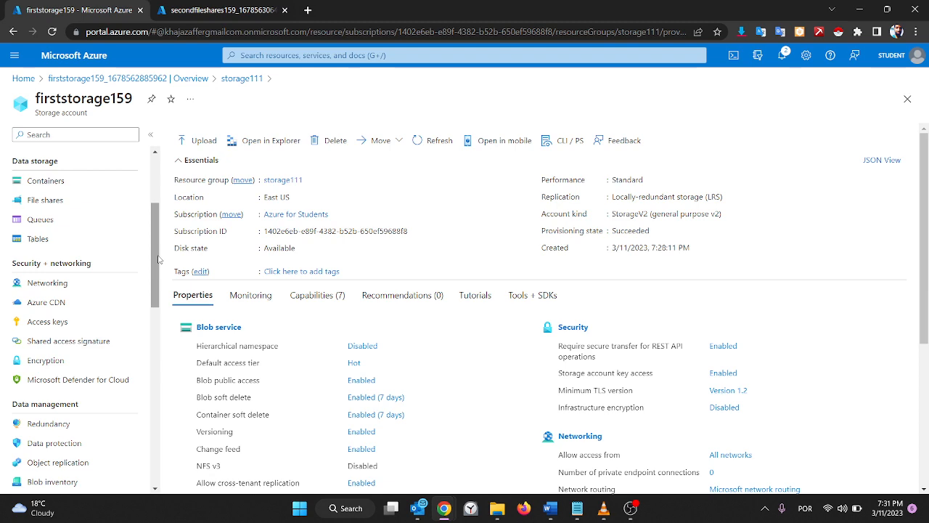
# Step: Review firststorage159's blob, file, queue and table service properties, and open its access keys without revealing them
pyautogui.scroll(-2, 238, 358)
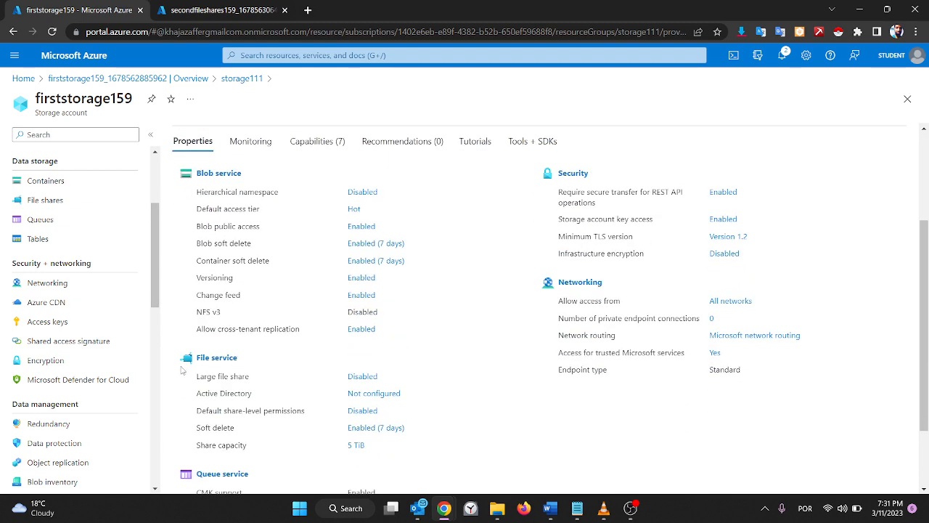
pyautogui.scroll(-1, 181, 371)
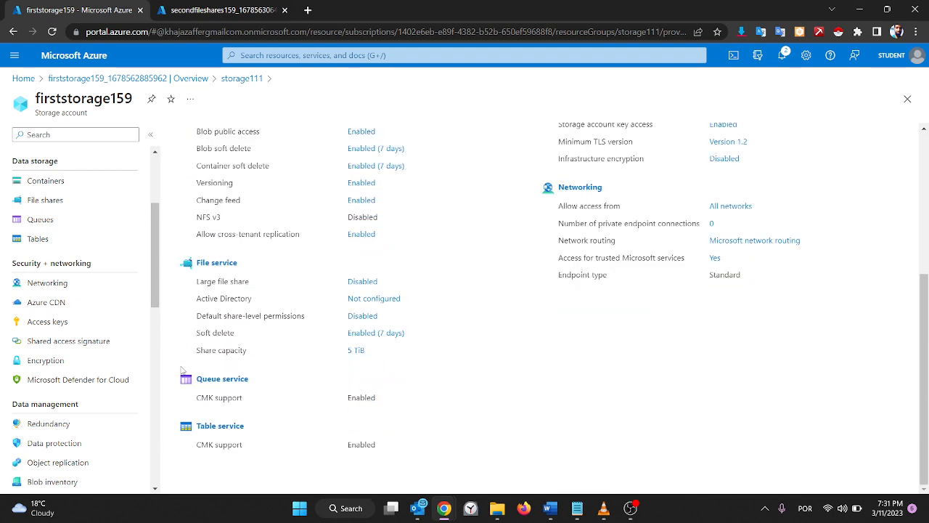
pyautogui.click(72, 328)
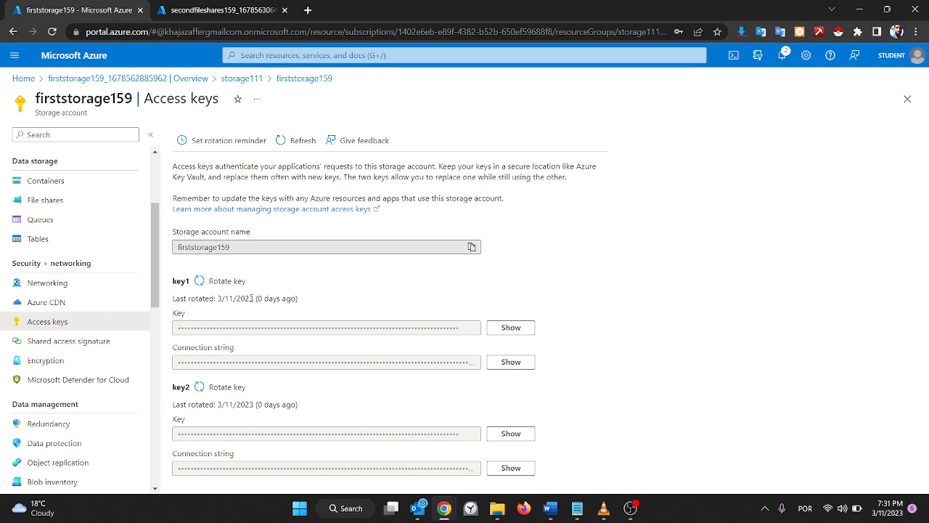
pyautogui.scroll(3, 96, 269)
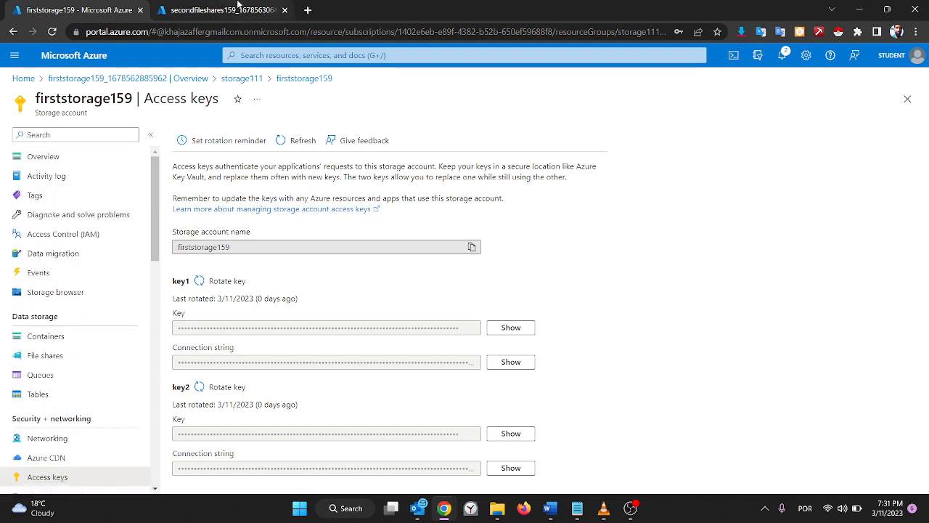
# Step: From the completed deployment, go to resource group storage111, refresh its resource list and open the storage account secondfileshares159
pyautogui.click(240, 9)
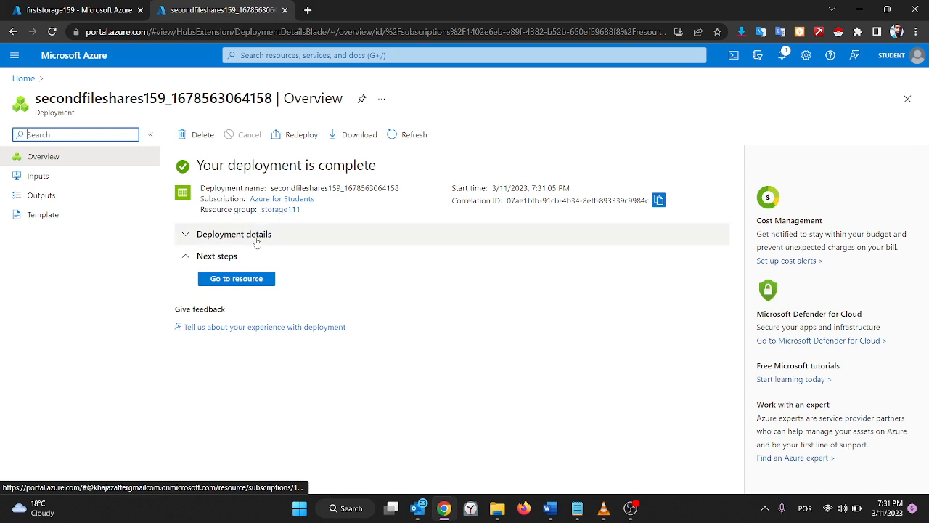
pyautogui.click(282, 209)
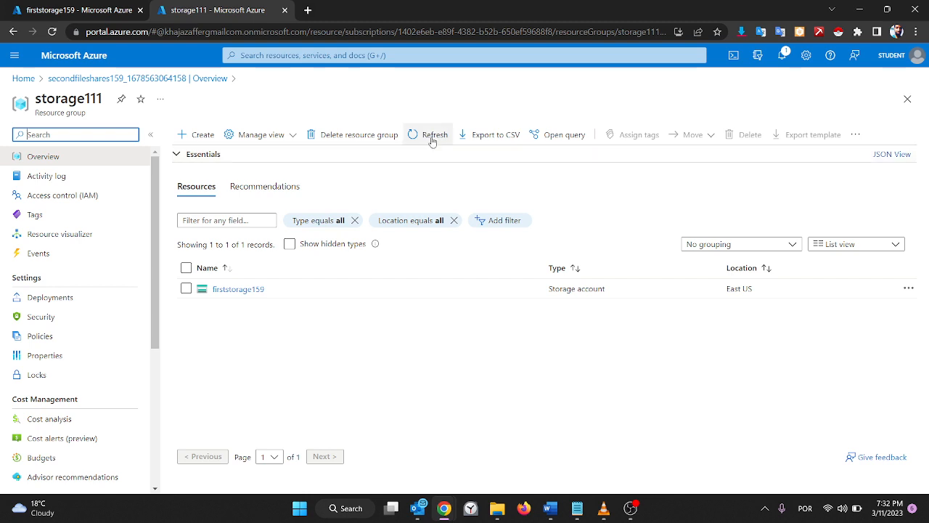
pyautogui.click(434, 137)
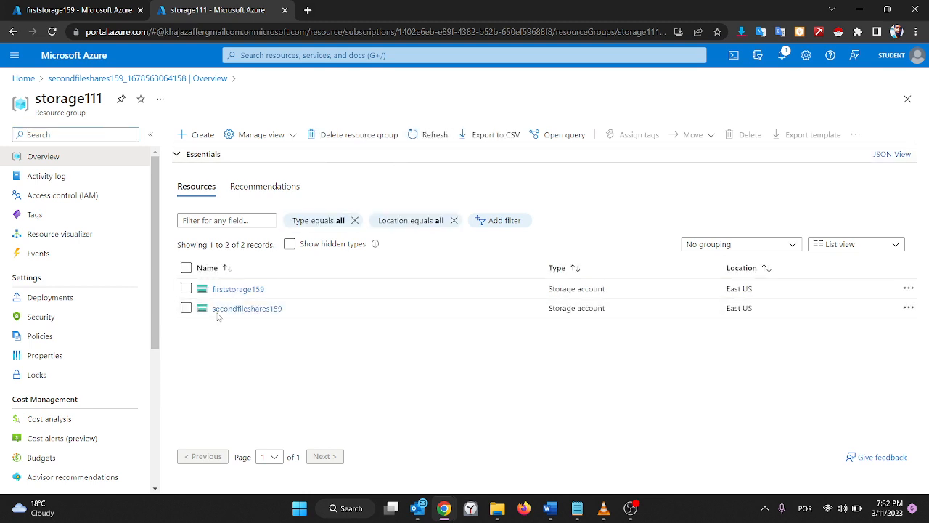
pyautogui.click(247, 308)
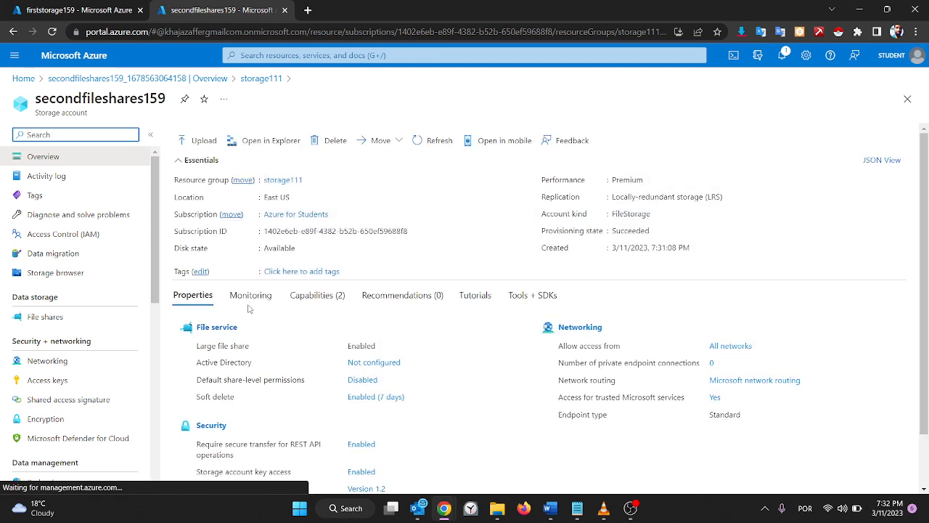
# Step: Examine secondfileshares159's performance tier and its file service, security and networking properties
pyautogui.scroll(-1, 247, 308)
pyautogui.scroll(1, 248, 308)
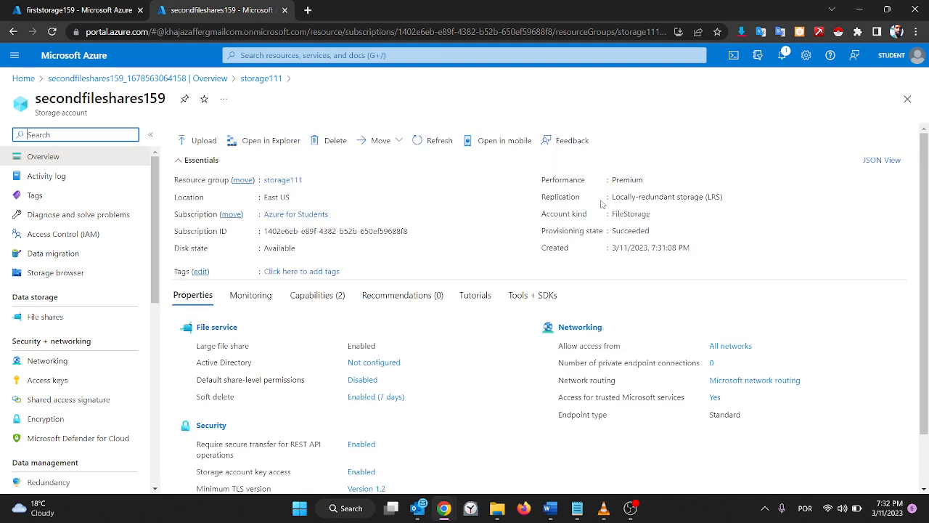
pyautogui.moveTo(542, 180); pyautogui.dragTo(657, 185)
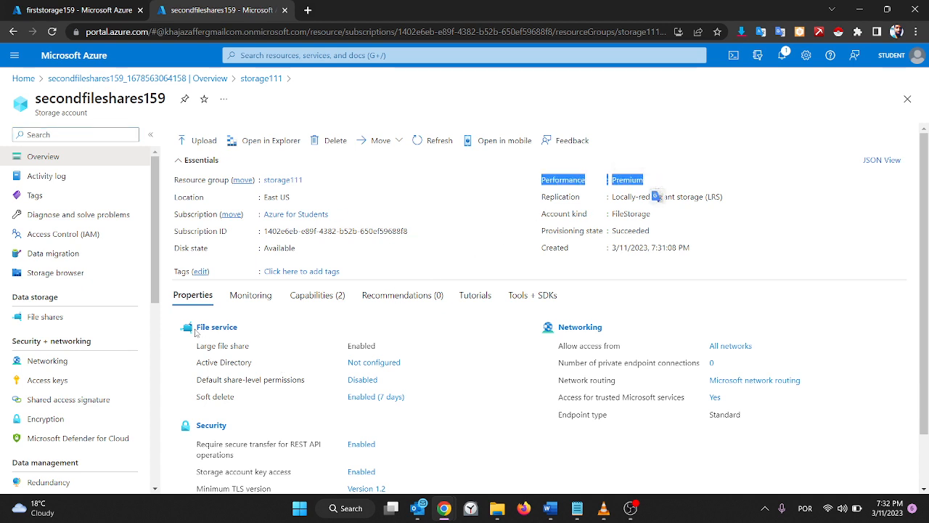
pyautogui.scroll(-2, 218, 327)
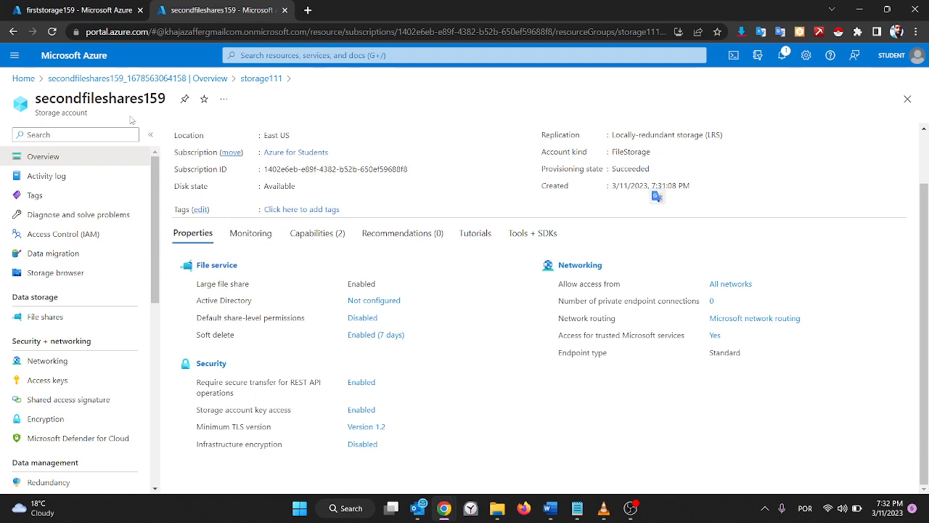
# Step: Reopen firststorage159's overview from resource group storage111 and review its blob, file, queue and table service properties
pyautogui.click(82, 6)
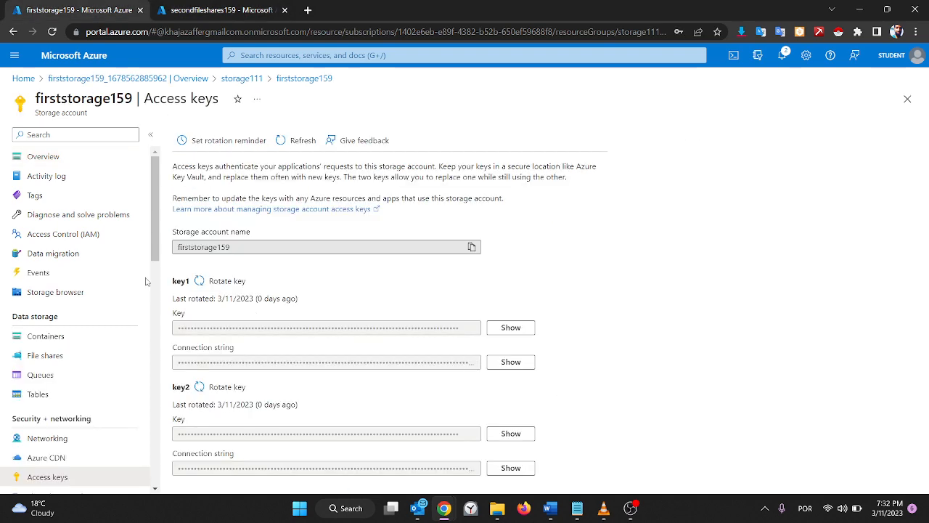
pyautogui.click(251, 87)
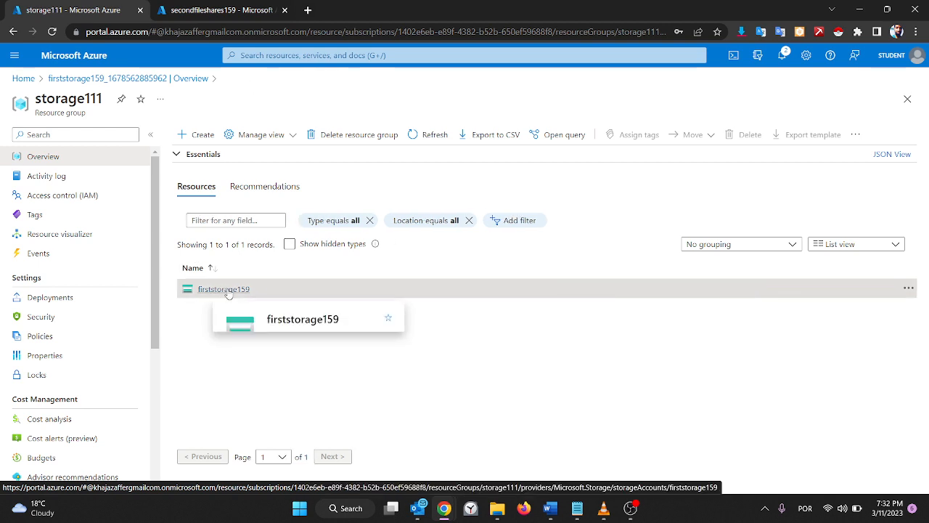
pyautogui.click(226, 290)
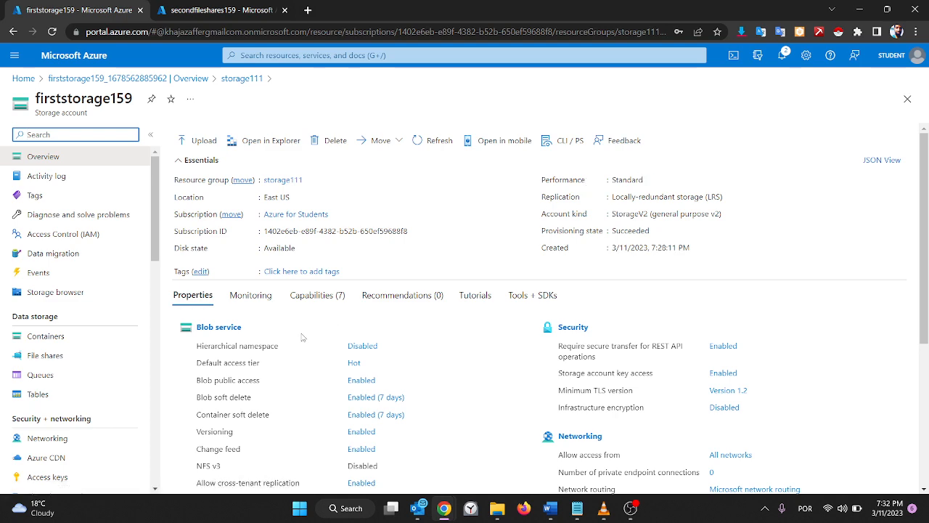
pyautogui.scroll(-3, 303, 337)
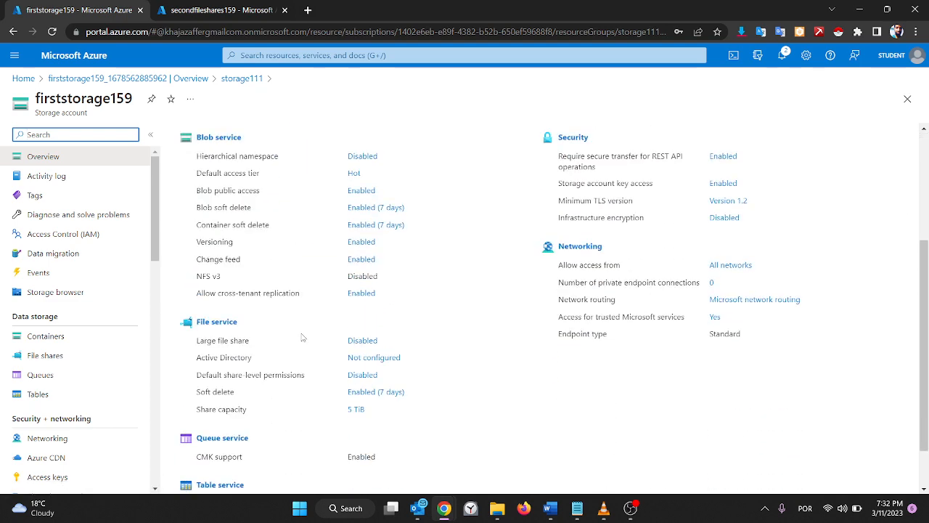
pyautogui.scroll(-1, 303, 336)
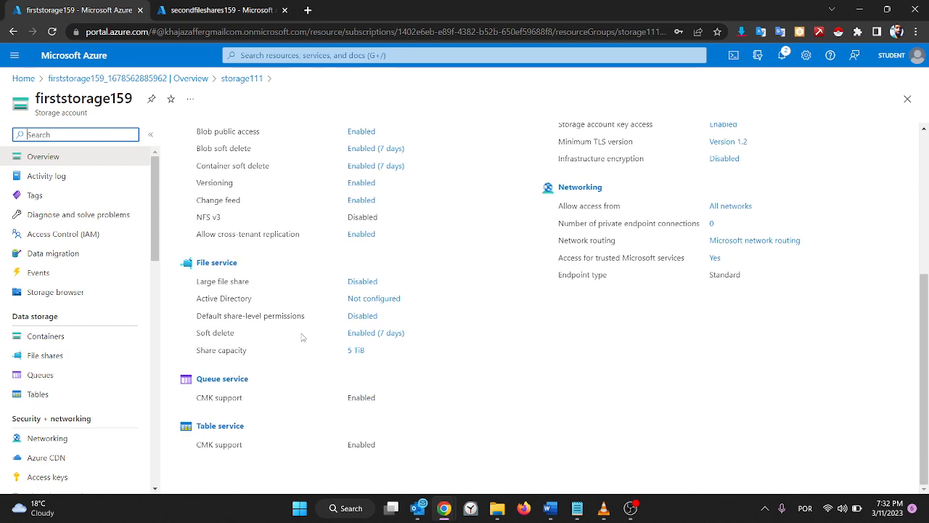
pyautogui.scroll(4, 303, 336)
pyautogui.scroll(-1, 303, 337)
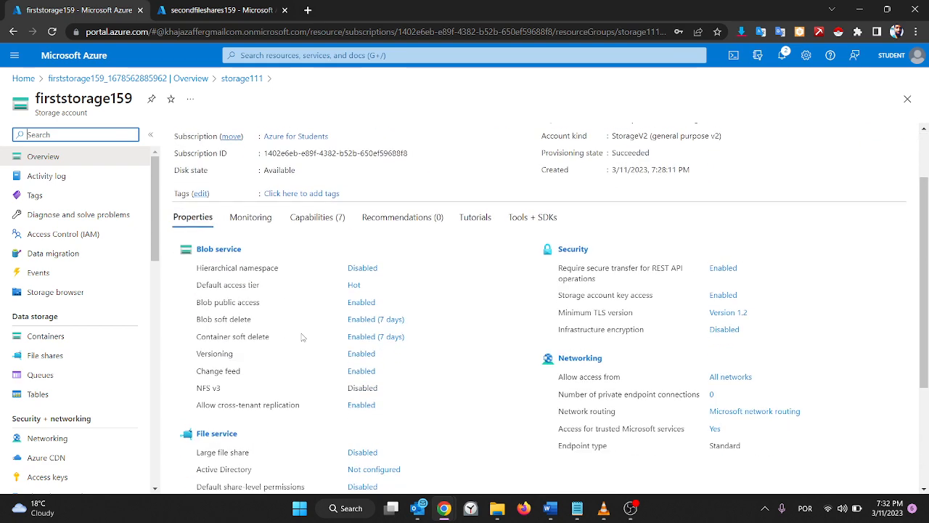
pyautogui.scroll(2, 302, 337)
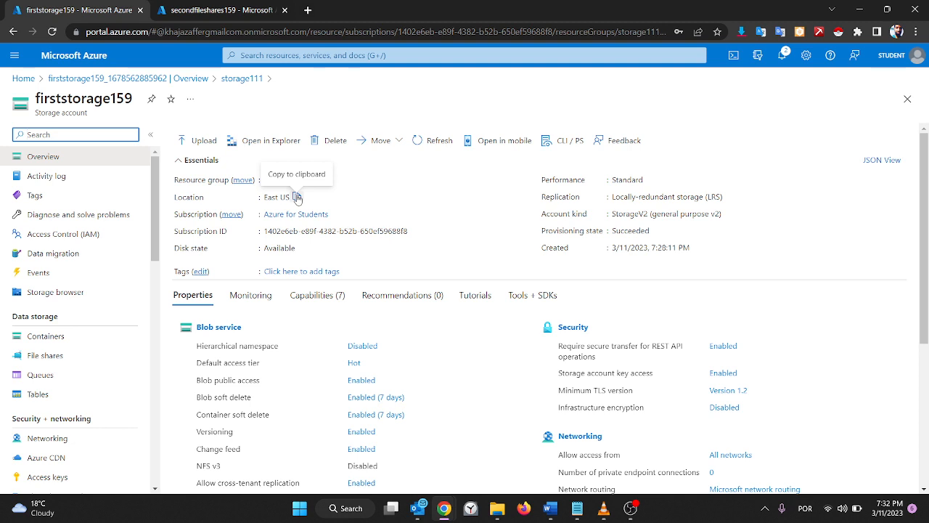
# Step: Look through the security, networking and data management options offered for firststorage159
pyautogui.scroll(-4, 52, 349)
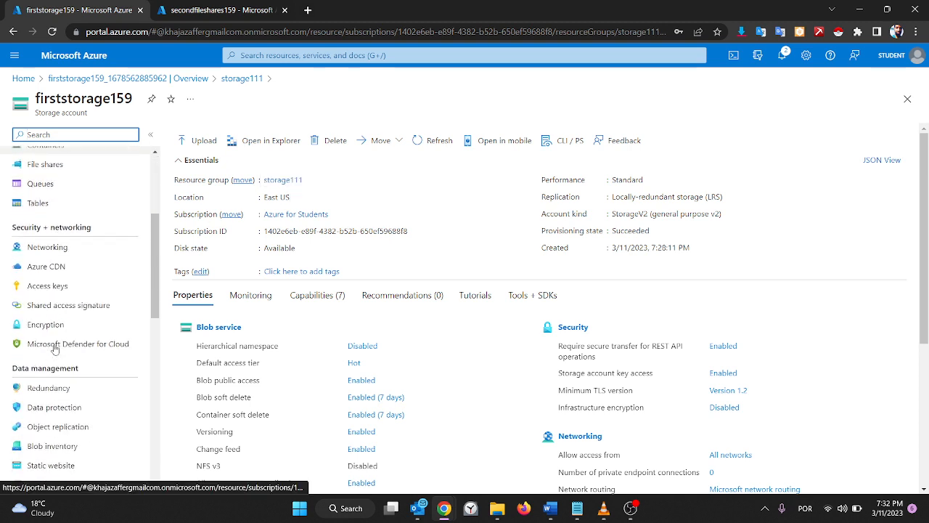
pyautogui.scroll(-3, 54, 349)
pyautogui.scroll(8, 54, 350)
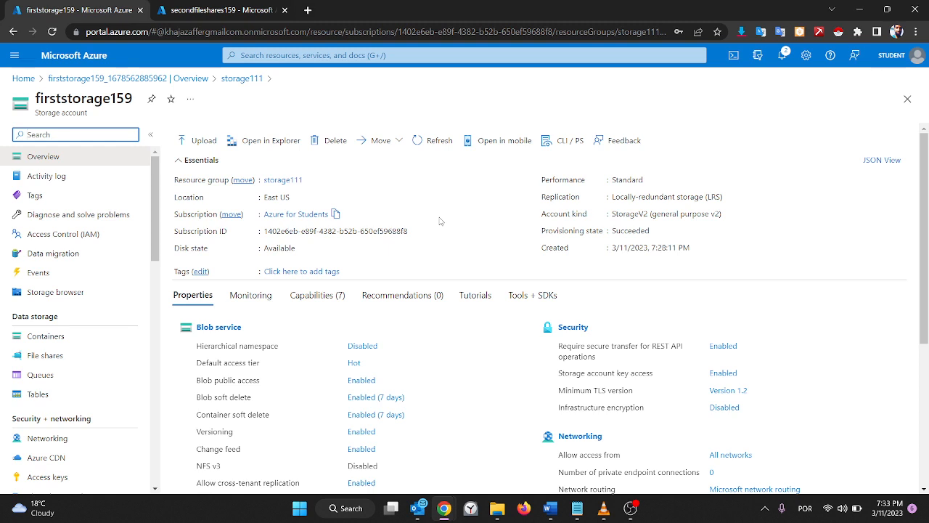
# Step: Compare the overviews of secondfileshares159 and firststorage159 by alternating between them, ending on secondfileshares159
pyautogui.click(226, 5)
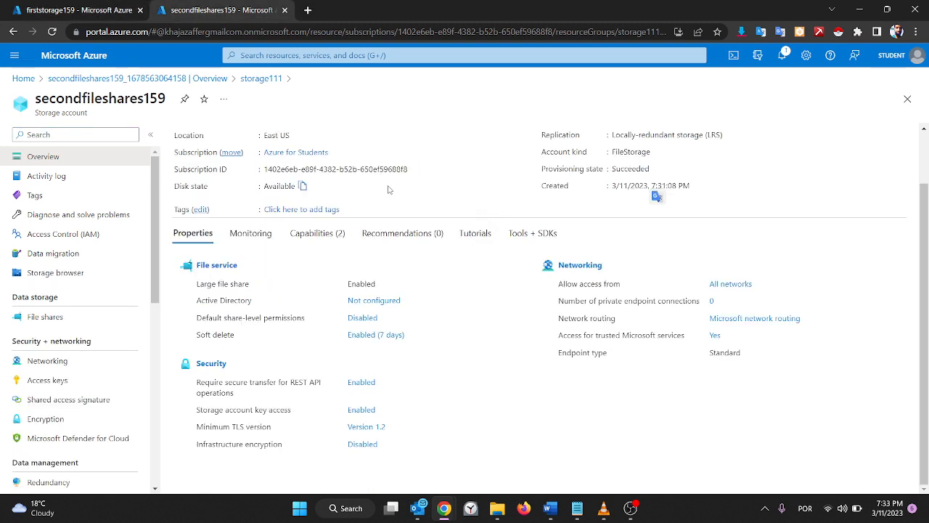
pyautogui.click(70, 6)
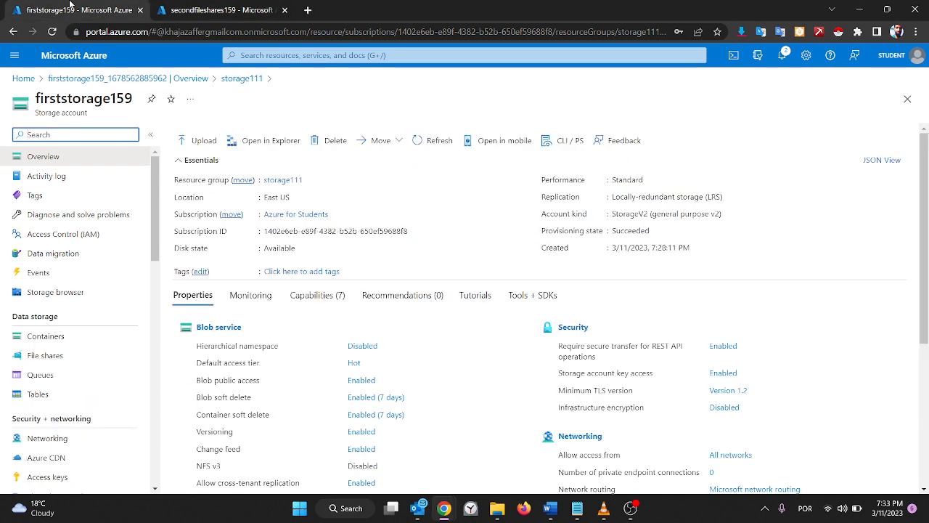
pyautogui.click(214, 5)
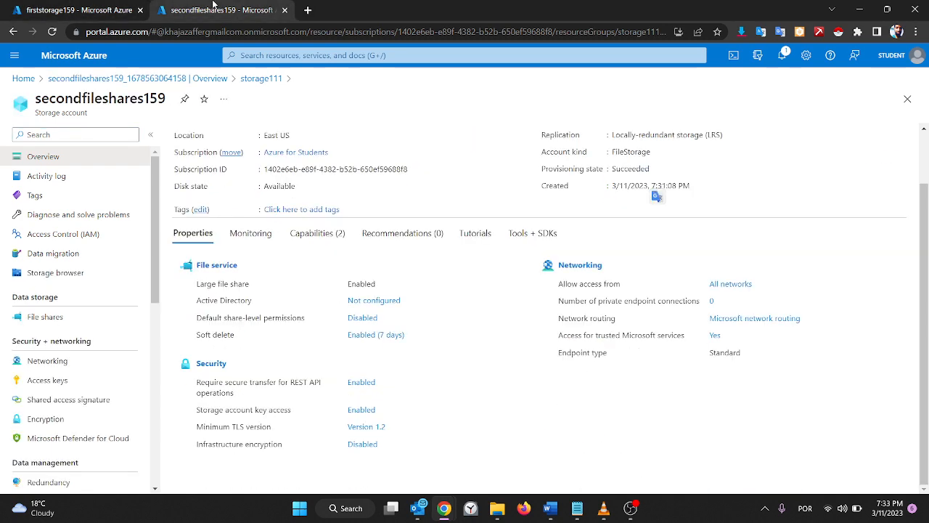
pyautogui.click(70, 6)
pyautogui.click(240, 5)
pyautogui.click(308, 10)
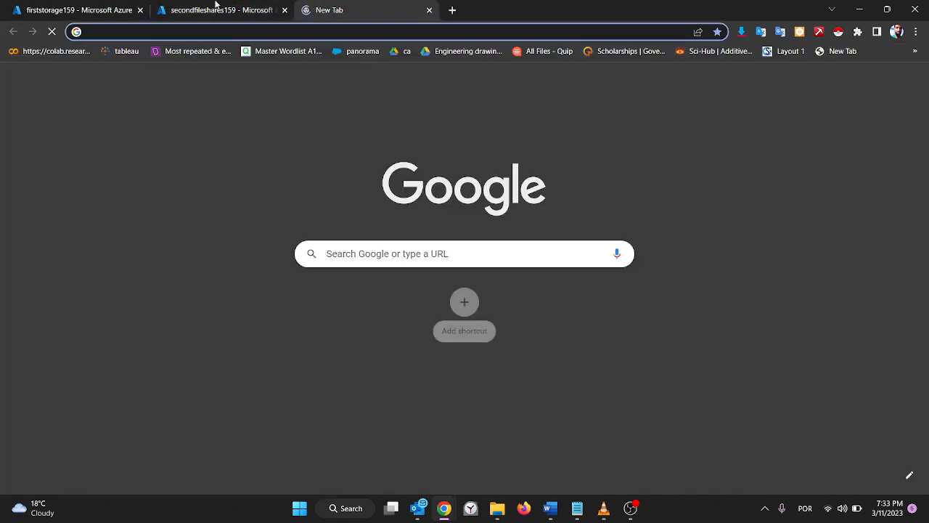
pyautogui.click(216, 5)
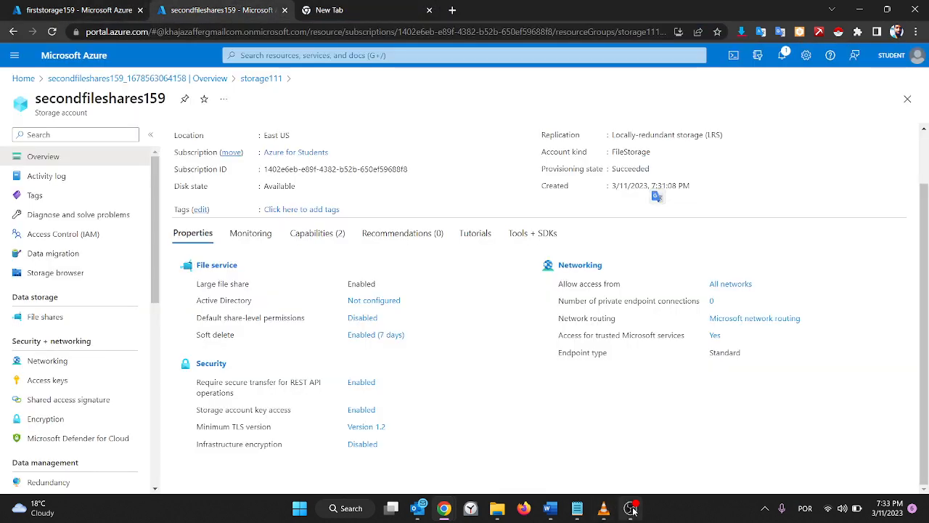